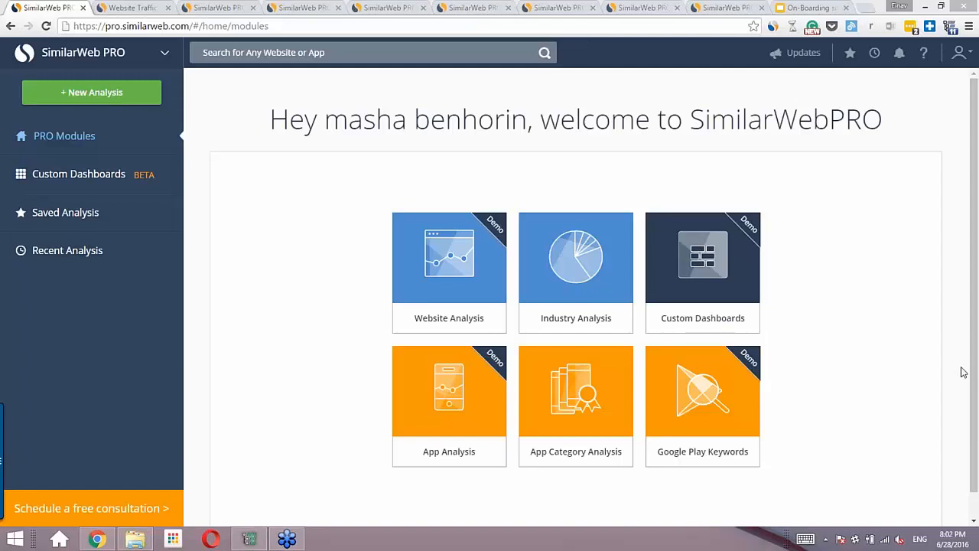
Open SimilarWeb PRO from the public SimilarWeb website and return to the PRO Modules home page.
{"action": "left_click", "coordinate": [138, 8]}
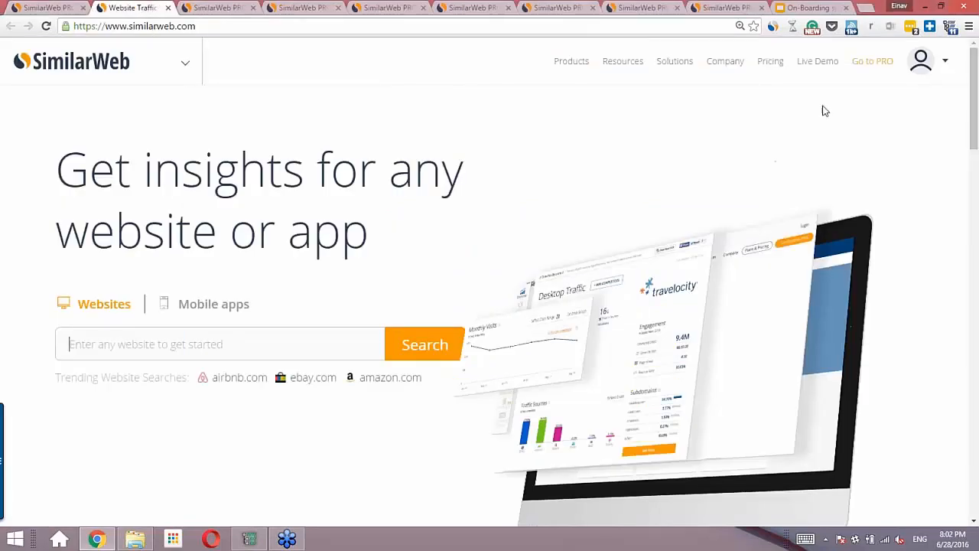
{"action": "left_click", "coordinate": [878, 67]}
{"action": "left_click", "coordinate": [61, 8]}
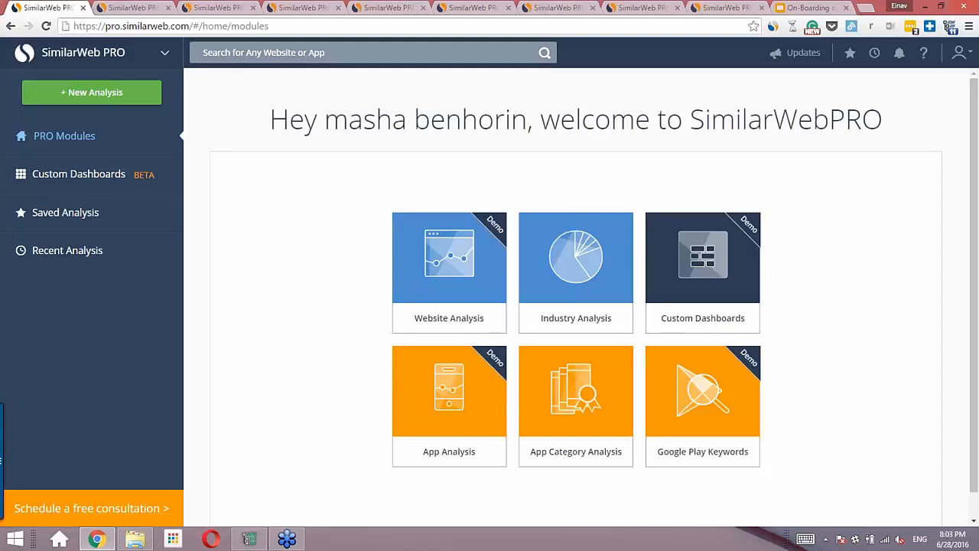
Search for "target" and open the website analysis of target.com.
{"action": "left_click", "coordinate": [307, 55]}
{"action": "type", "text": "target"}
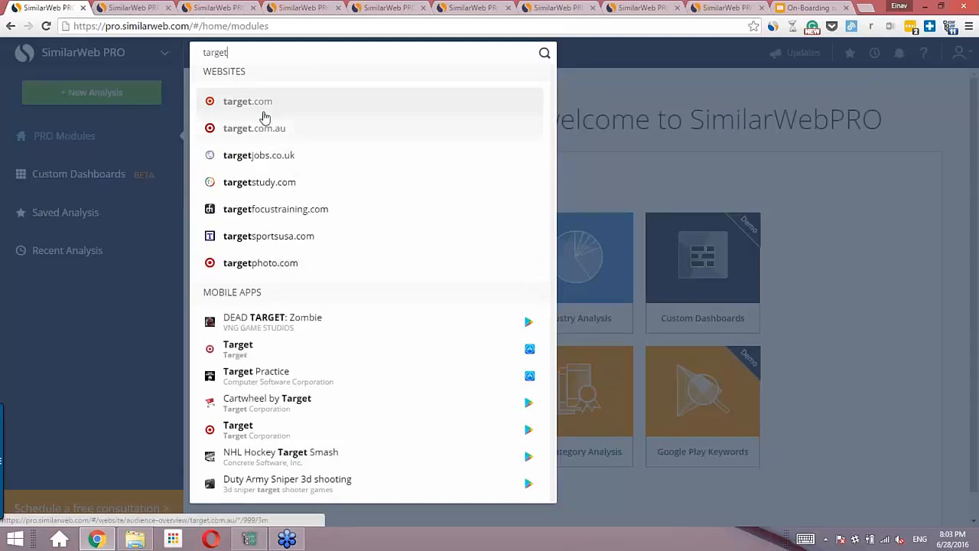
{"action": "left_click", "coordinate": [262, 110]}
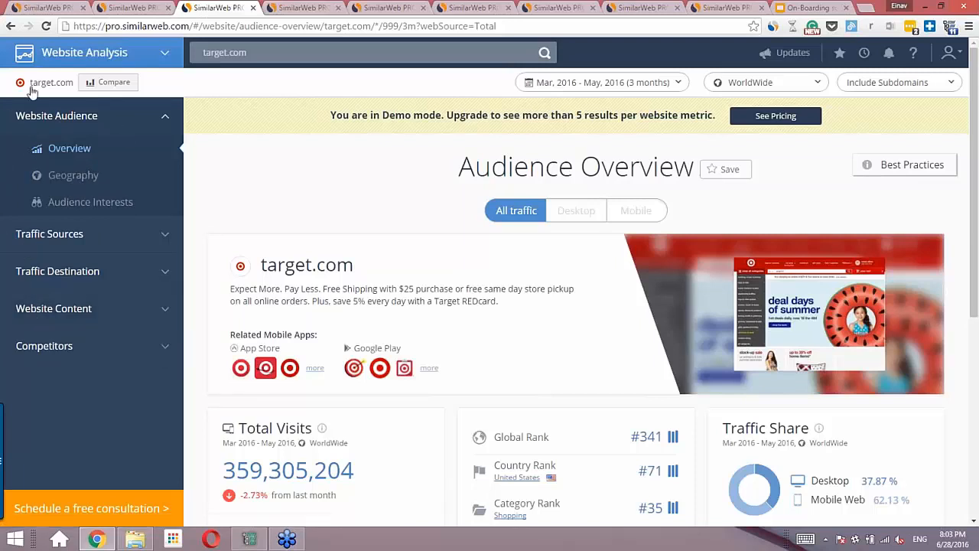
Expand the Traffic Sources and Traffic Destination sections to review the analyses available for target.com.
{"action": "left_click", "coordinate": [168, 249]}
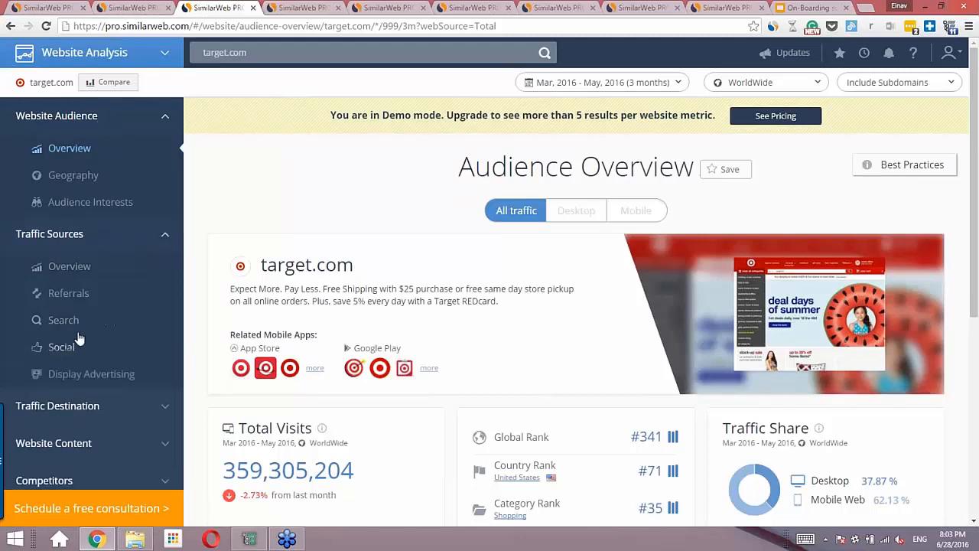
{"action": "left_click", "coordinate": [162, 411]}
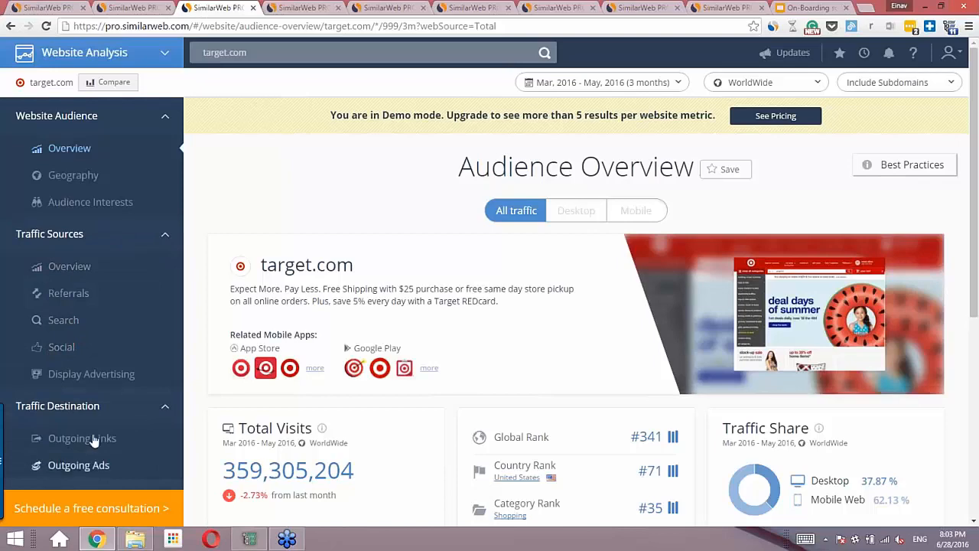
{"action": "scroll", "coordinate": [107, 452], "scroll_direction": "down", "scroll_amount": 2}
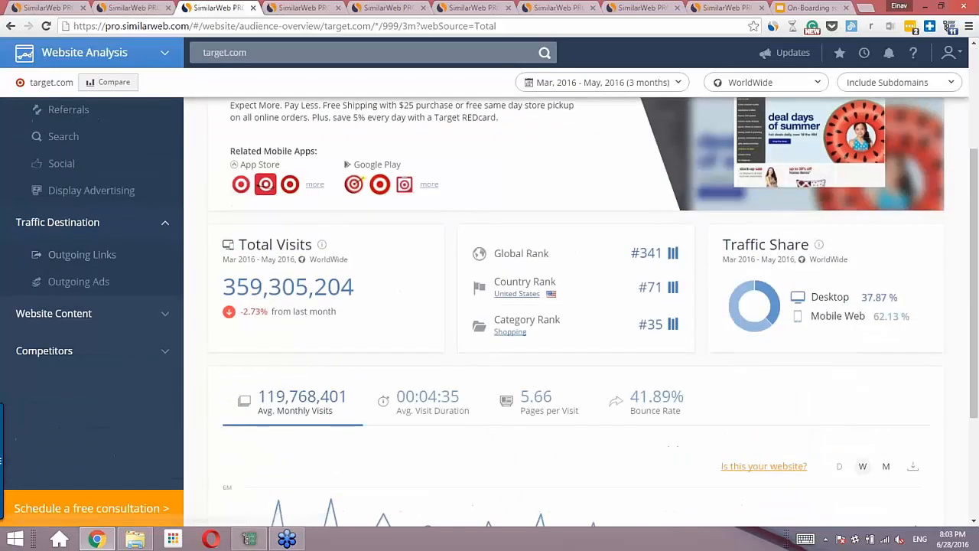
{"action": "scroll", "coordinate": [82, 437], "scroll_direction": "up", "scroll_amount": 2}
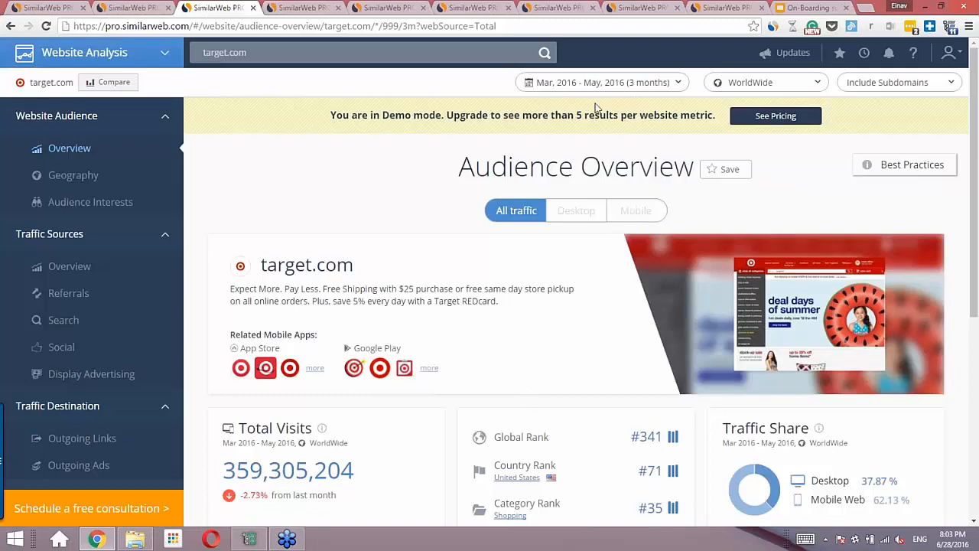
Review the date range, country and subdomain filter options, keeping Last 3 months, WorldWide and Include Subdomains.
{"action": "left_click", "coordinate": [677, 84]}
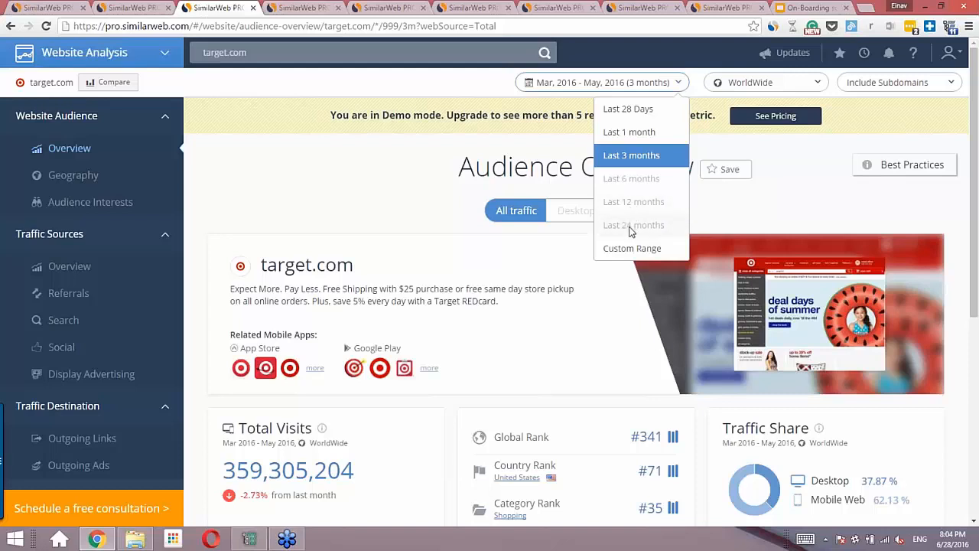
{"action": "left_click", "coordinate": [629, 164]}
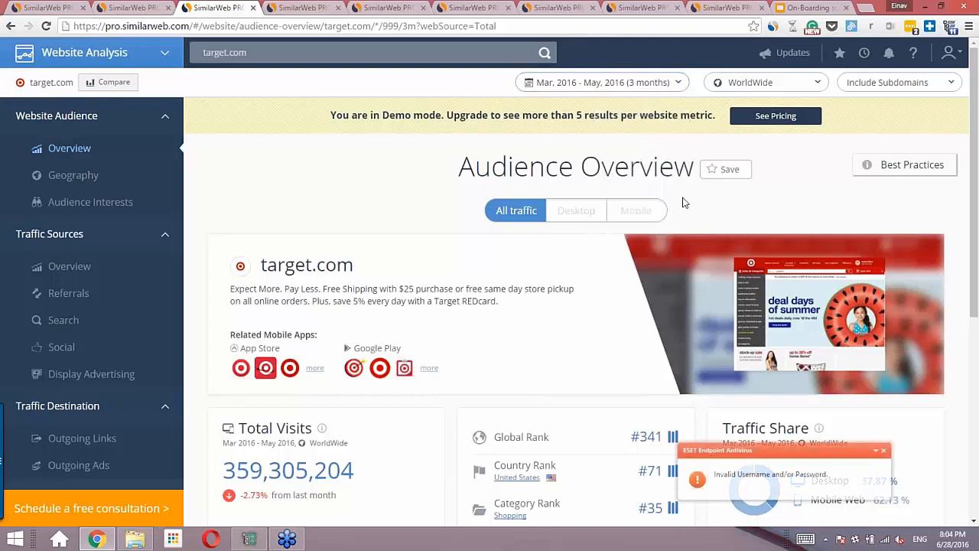
{"action": "left_click", "coordinate": [818, 83]}
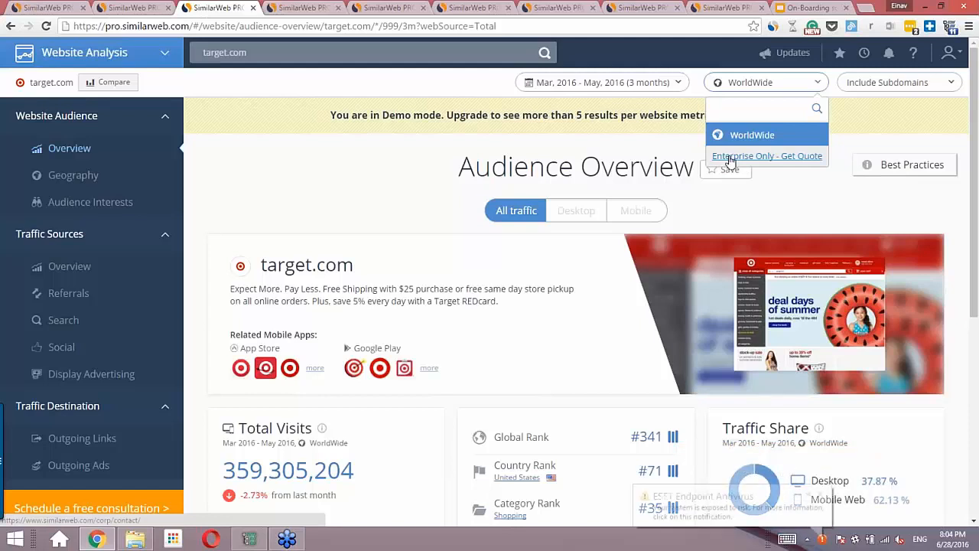
{"action": "left_click", "coordinate": [830, 88]}
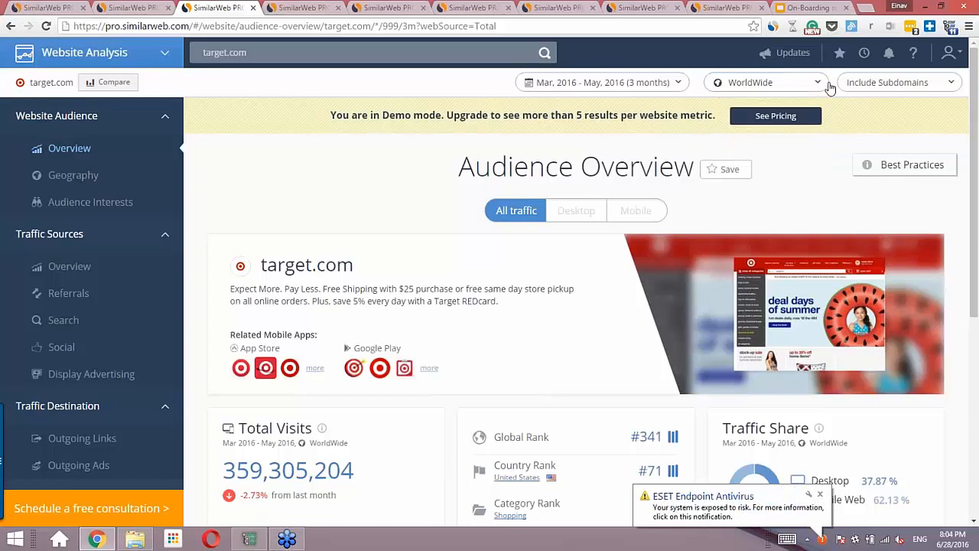
{"action": "left_click", "coordinate": [870, 90]}
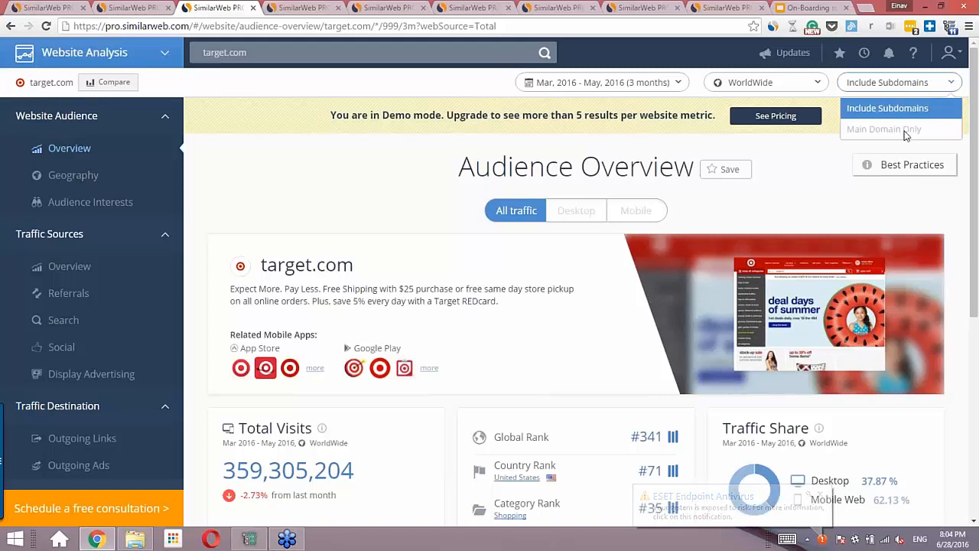
{"action": "left_click", "coordinate": [902, 86]}
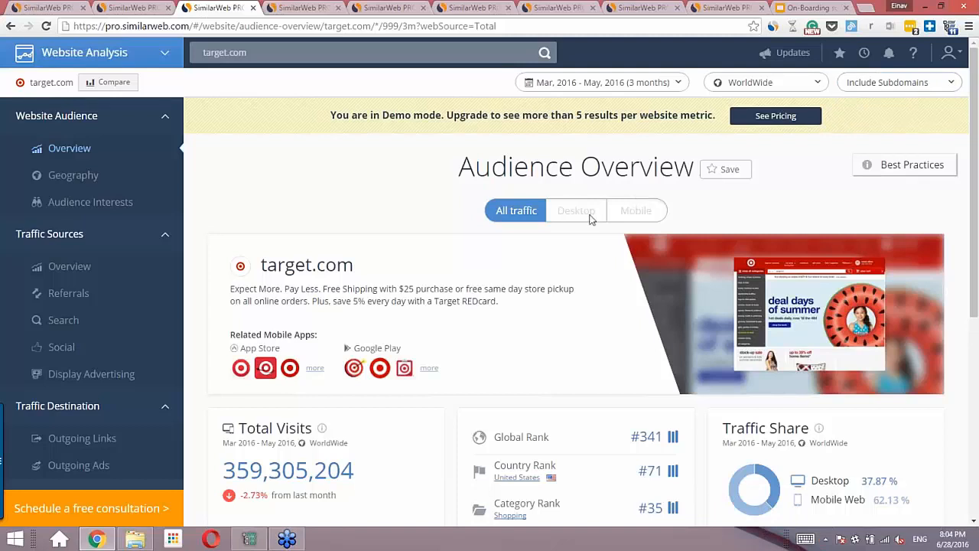
Add walmart.com from the suggested similar sites as a competitor of target.com and update the comparison.
{"action": "scroll", "coordinate": [593, 220], "scroll_direction": "down", "scroll_amount": 1}
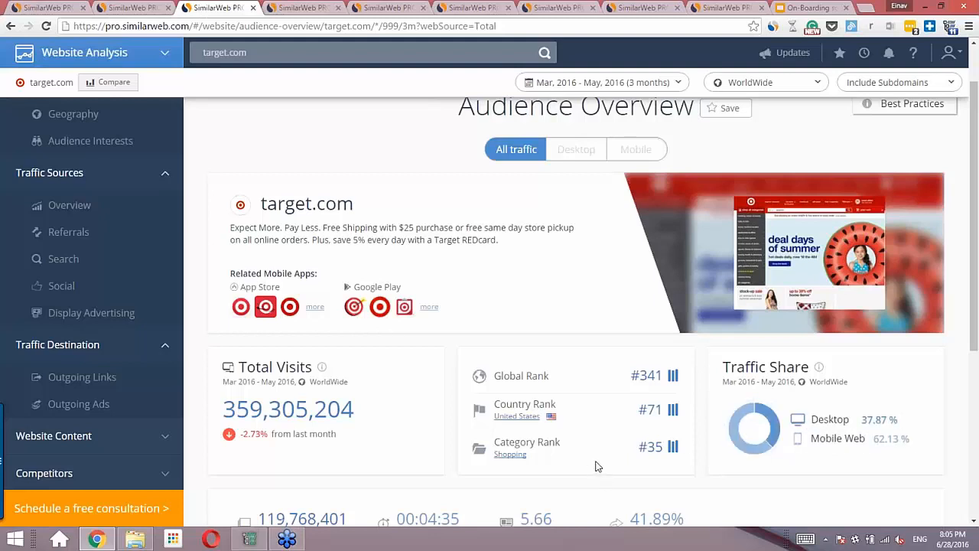
{"action": "scroll", "coordinate": [598, 466], "scroll_direction": "up", "scroll_amount": 2}
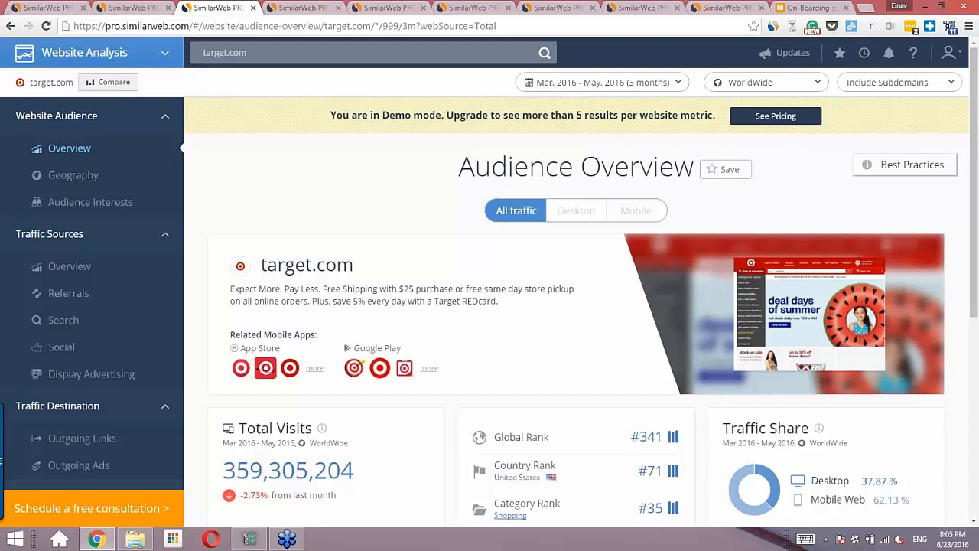
{"action": "left_click", "coordinate": [113, 83]}
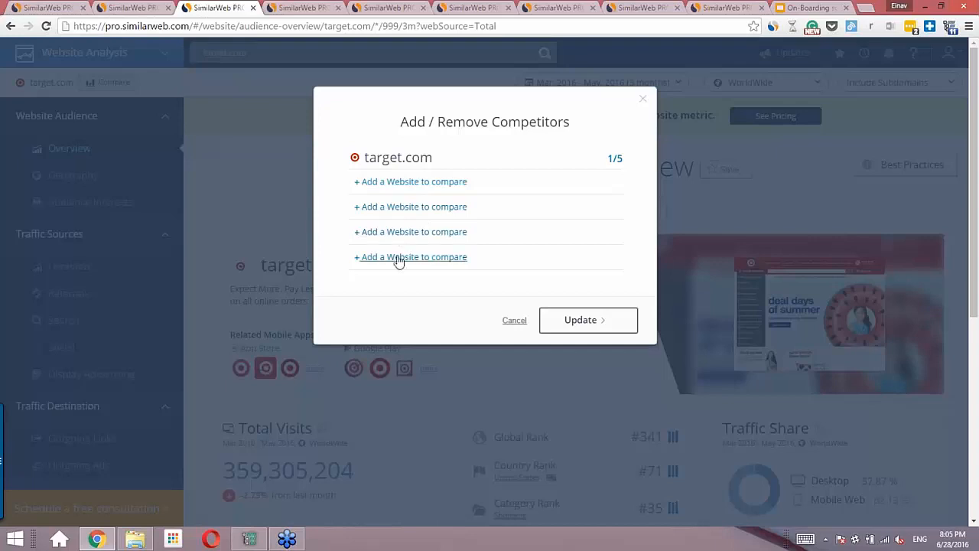
{"action": "left_click", "coordinate": [359, 183]}
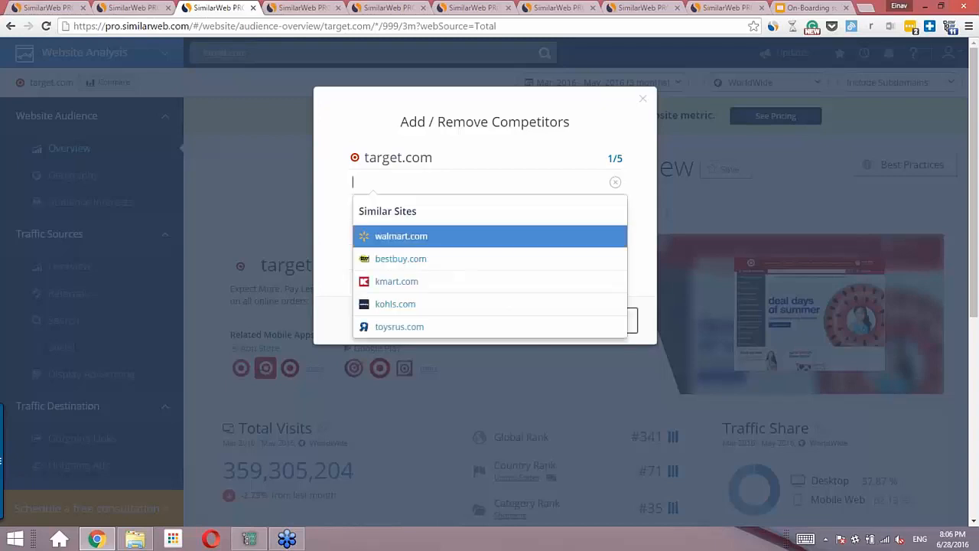
{"action": "left_click", "coordinate": [428, 241]}
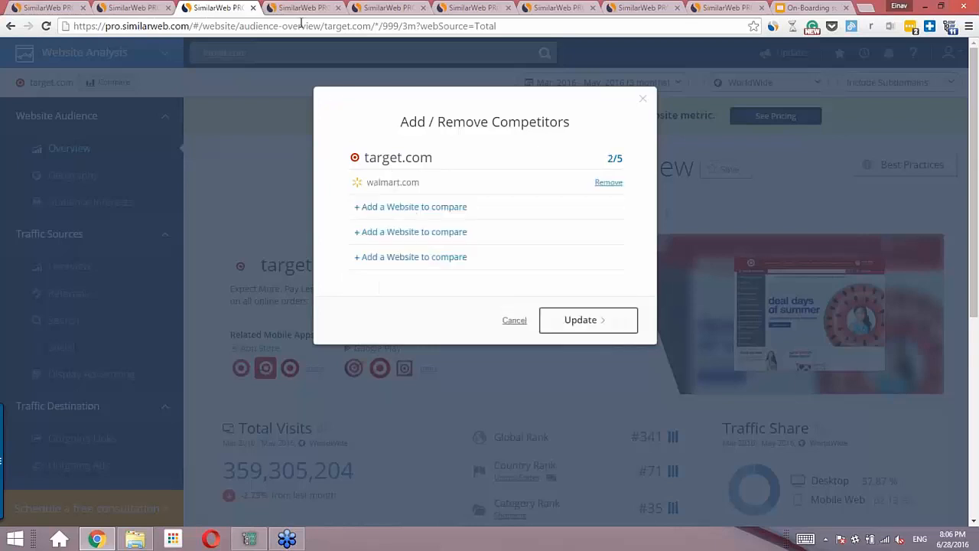
{"action": "left_click", "coordinate": [605, 326]}
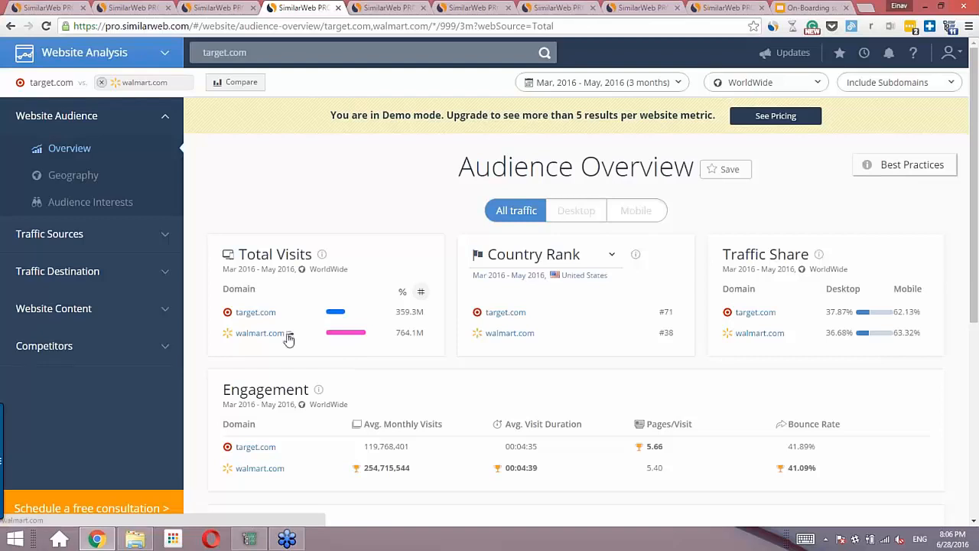
Examine total visits, country rank, traffic share, engagement and average monthly visits for target.com and walmart.com.
{"action": "mouse_move", "coordinate": [279, 338]}
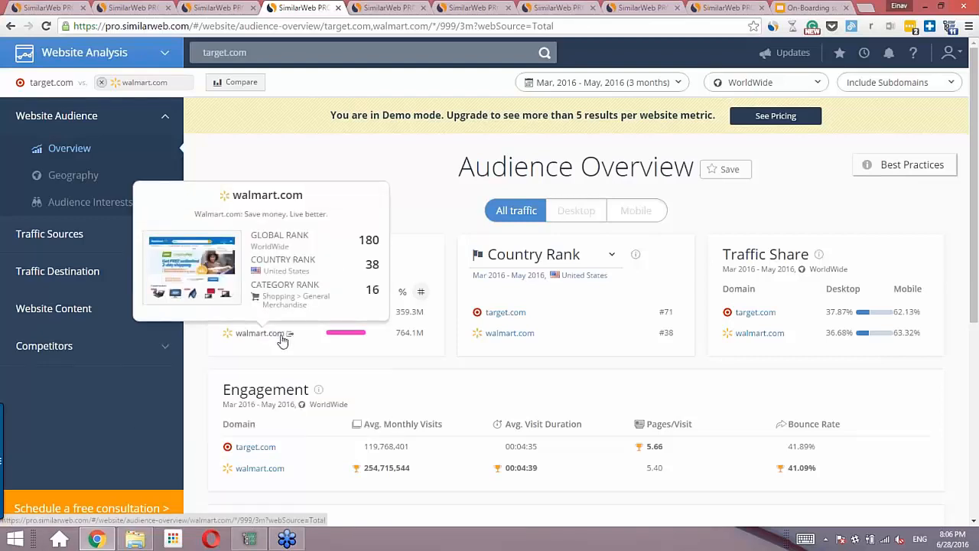
{"action": "scroll", "coordinate": [574, 306], "scroll_direction": "down", "scroll_amount": 1}
{"action": "scroll", "coordinate": [289, 346], "scroll_direction": "down", "scroll_amount": 3}
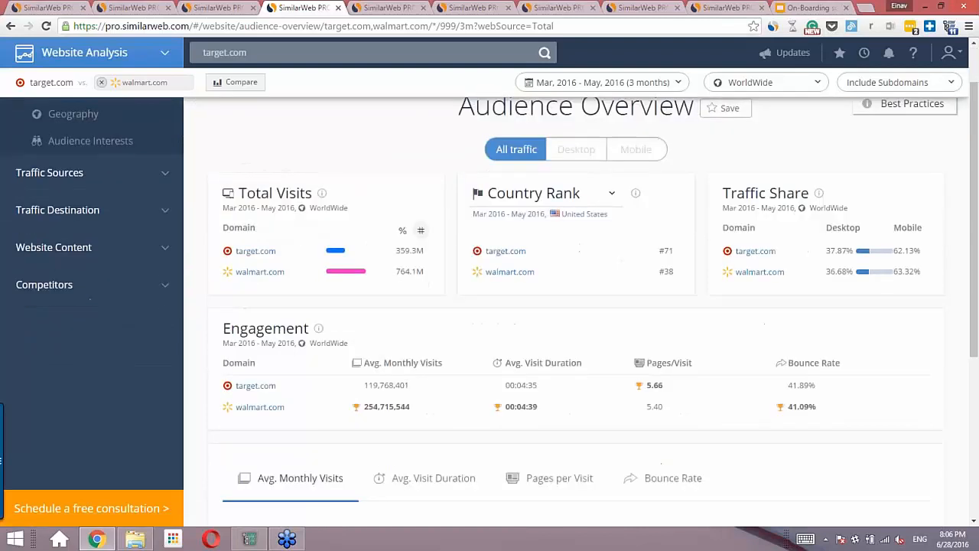
{"action": "scroll", "coordinate": [289, 346], "scroll_direction": "down", "scroll_amount": 2}
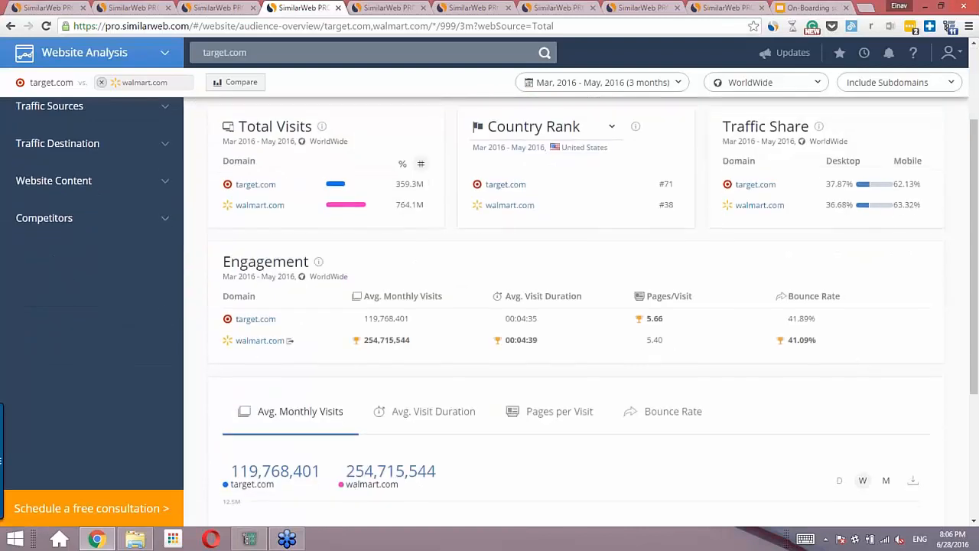
{"action": "scroll", "coordinate": [497, 313], "scroll_direction": "down", "scroll_amount": 2}
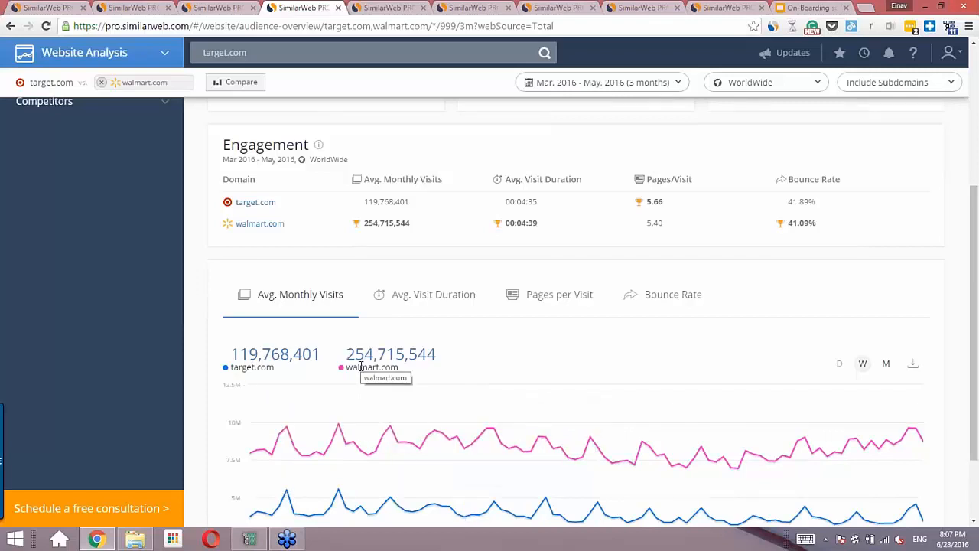
Compare the average visit duration and pages per visit charts of target.com and walmart.com.
{"action": "scroll", "coordinate": [359, 367], "scroll_direction": "down", "scroll_amount": 1}
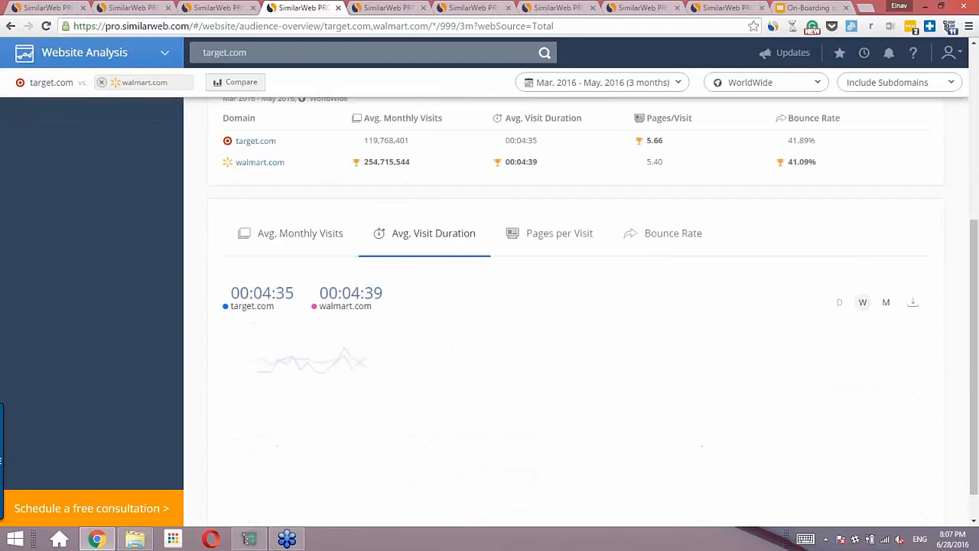
{"action": "scroll", "coordinate": [542, 357], "scroll_direction": "down", "scroll_amount": 1}
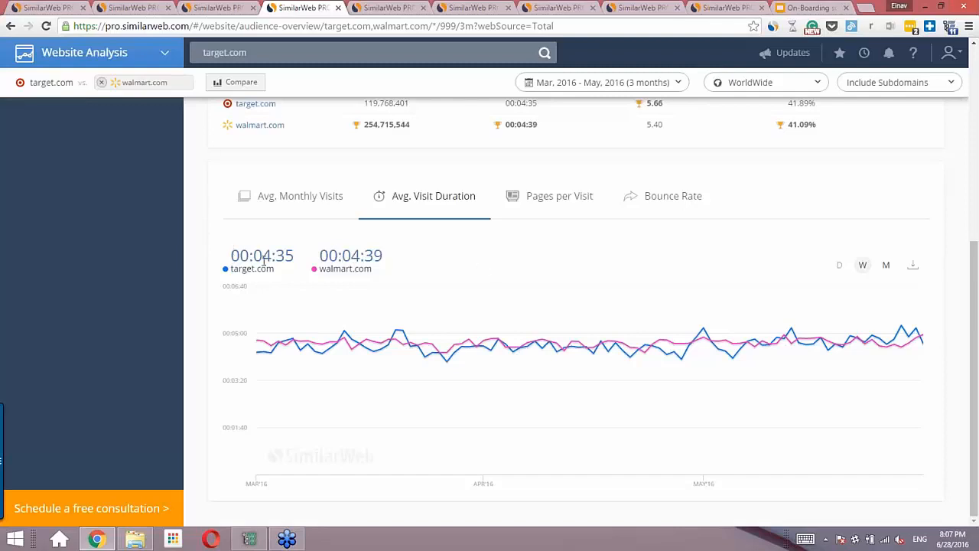
{"action": "mouse_move", "coordinate": [280, 439]}
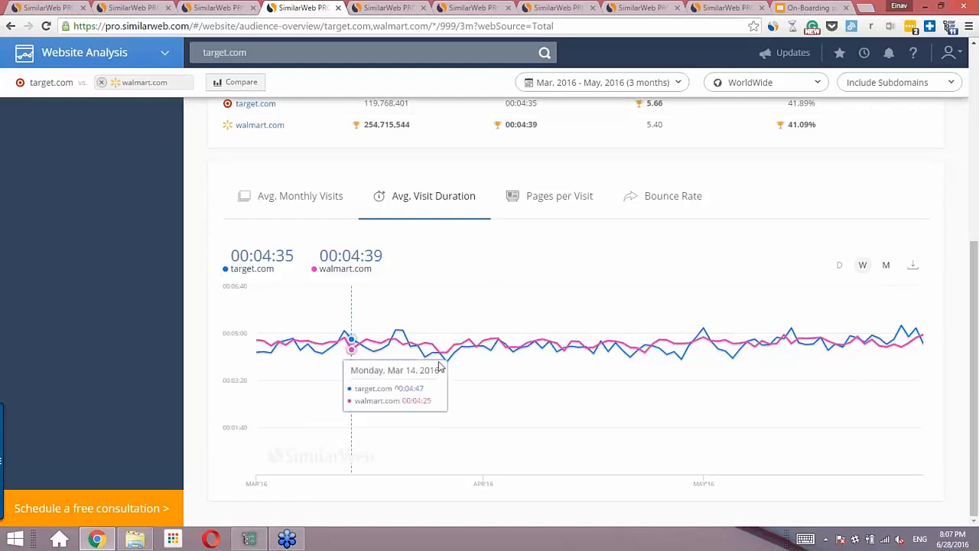
{"action": "left_click", "coordinate": [547, 198]}
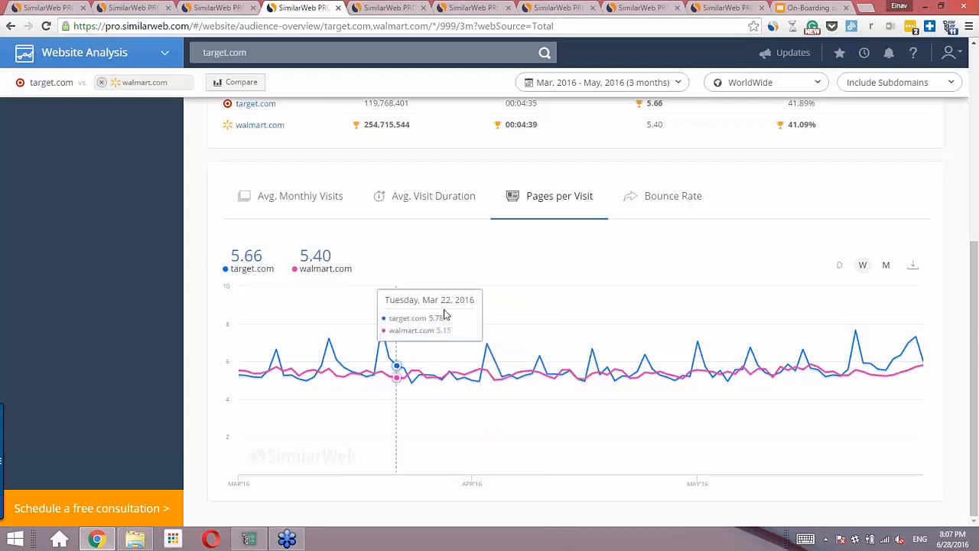
Open the Traffic Sources overview for the target.com and walmart.com comparison.
{"action": "scroll", "coordinate": [459, 325], "scroll_direction": "up", "scroll_amount": 4}
{"action": "scroll", "coordinate": [468, 345], "scroll_direction": "up", "scroll_amount": 1}
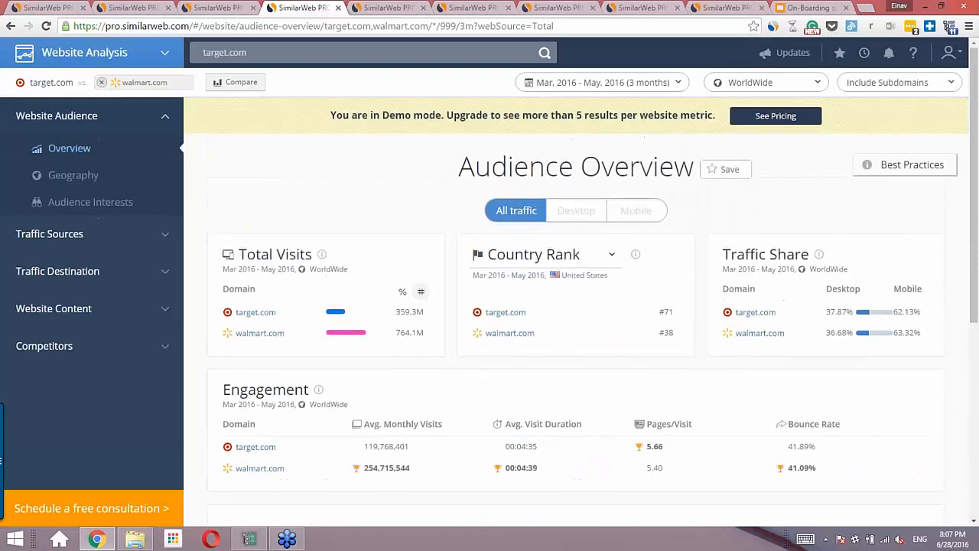
{"action": "left_click", "coordinate": [168, 240]}
{"action": "left_click", "coordinate": [389, 6]}
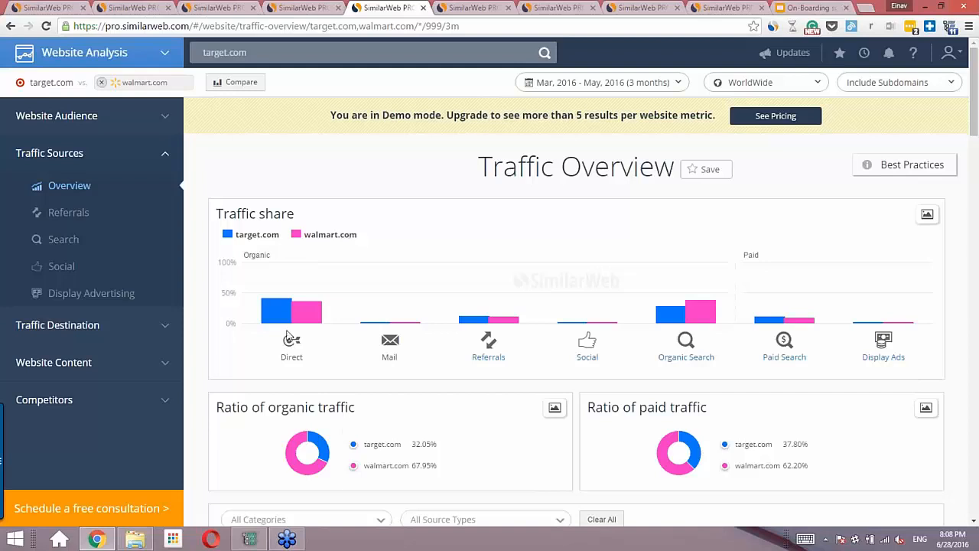
Examine both sites' traffic share for the direct, organic search, display ads and referral channels.
{"action": "mouse_move", "coordinate": [298, 318]}
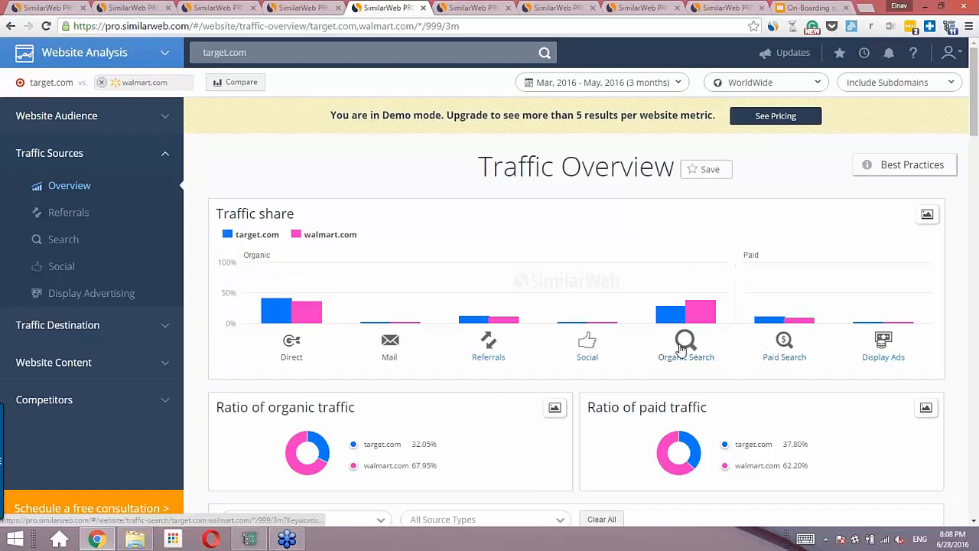
{"action": "mouse_move", "coordinate": [700, 309]}
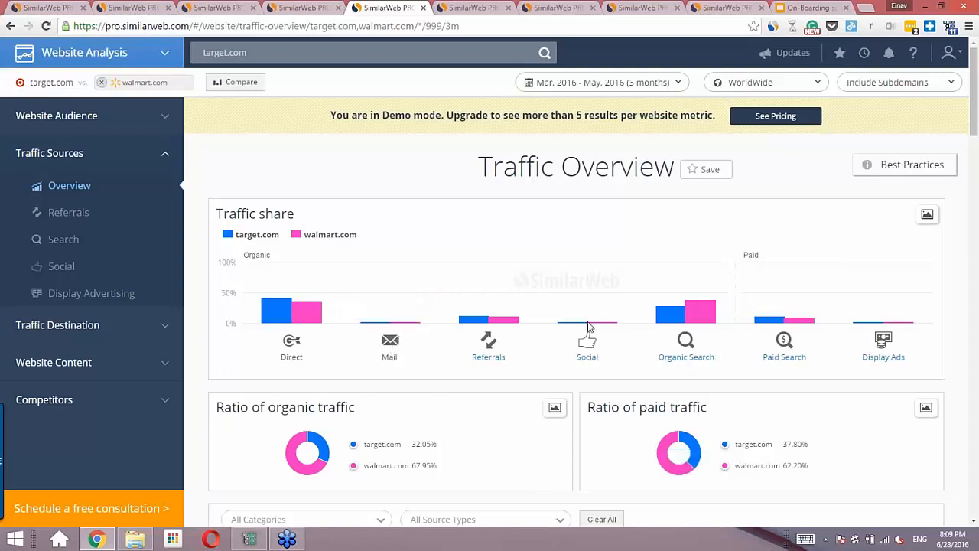
{"action": "mouse_move", "coordinate": [890, 328]}
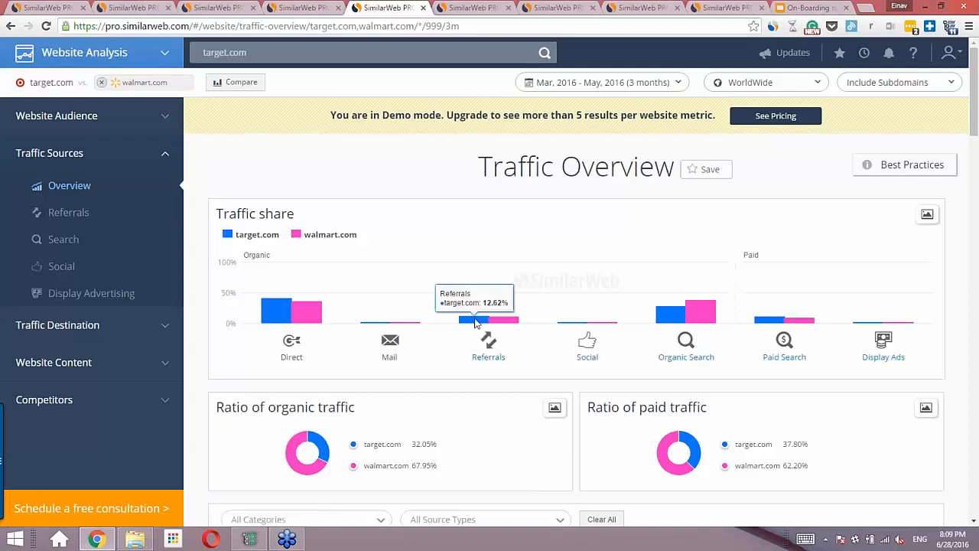
{"action": "mouse_move", "coordinate": [512, 322]}
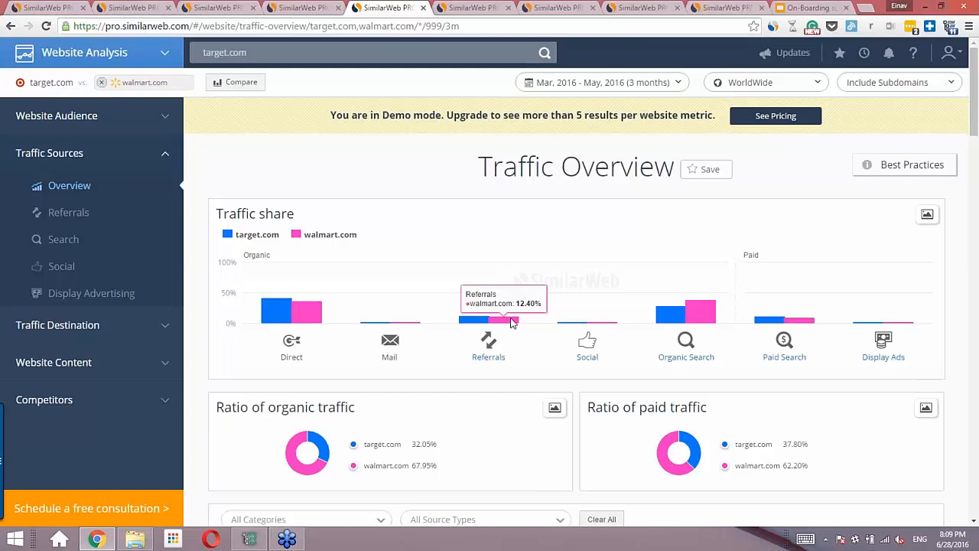
{"action": "mouse_move", "coordinate": [472, 324]}
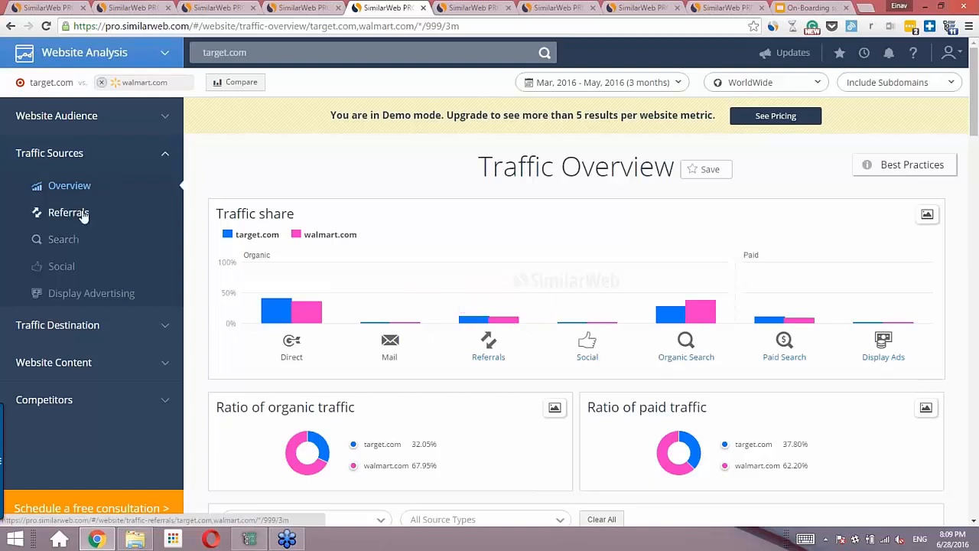
Open the Referrals report for the target.com and walmart.com comparison and check the referral visits chart.
{"action": "left_click", "coordinate": [491, 344]}
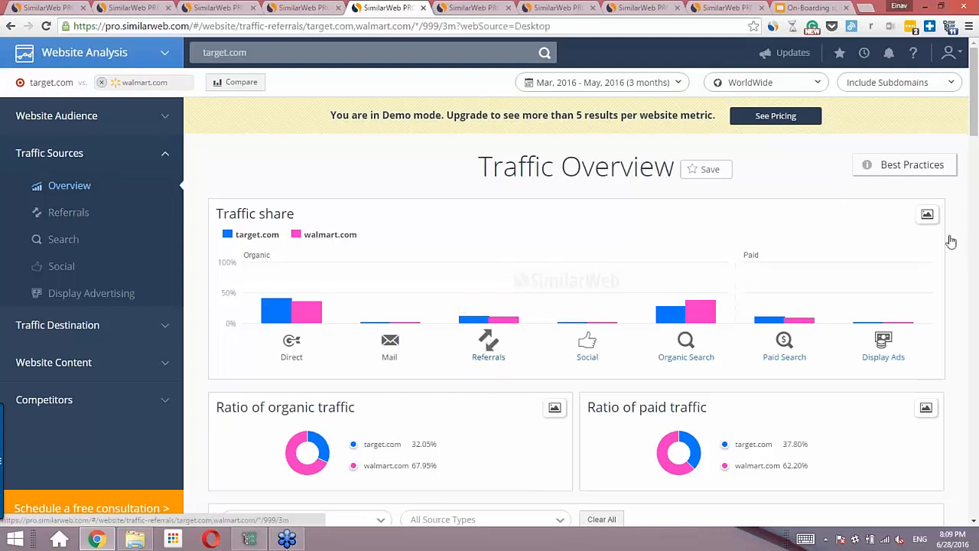
{"action": "left_click", "coordinate": [481, 9]}
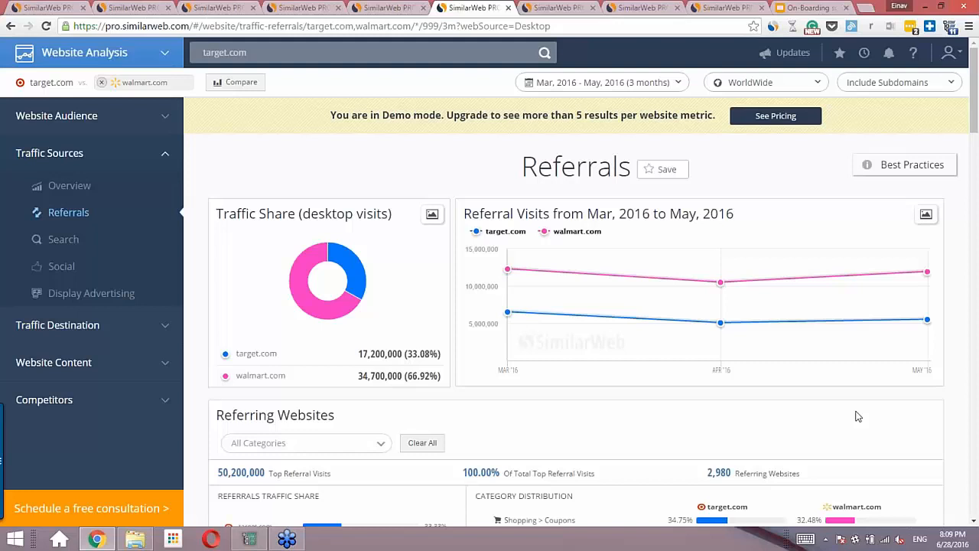
{"action": "mouse_move", "coordinate": [753, 364]}
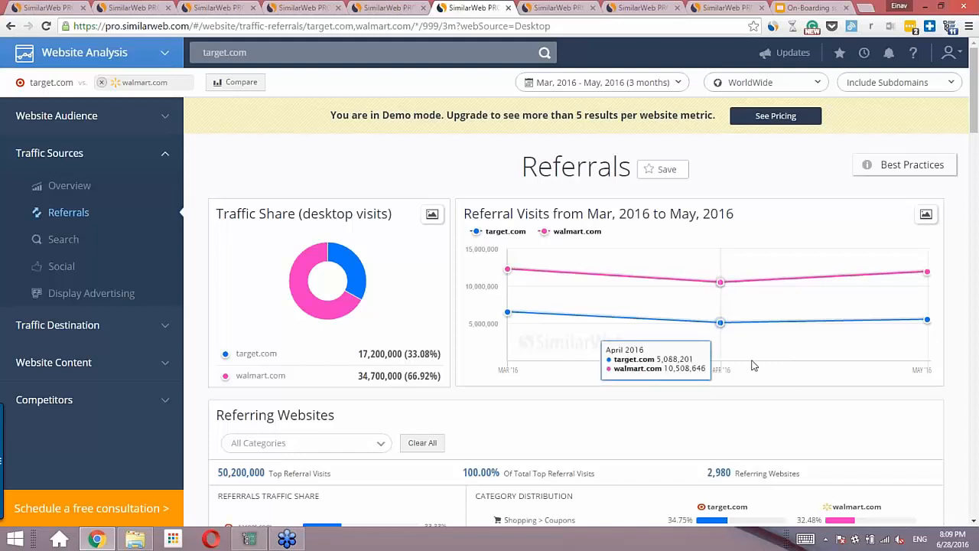
{"action": "scroll", "coordinate": [754, 365], "scroll_direction": "down", "scroll_amount": 2}
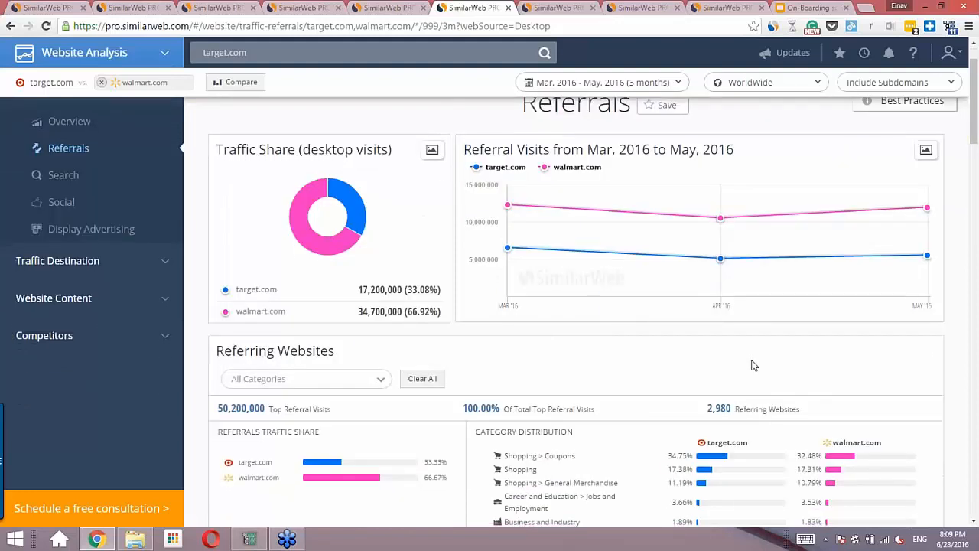
Examine the referral category distribution and the list of top referring websites for both retailers.
{"action": "scroll", "coordinate": [753, 365], "scroll_direction": "down", "scroll_amount": 1}
{"action": "scroll", "coordinate": [753, 364], "scroll_direction": "down", "scroll_amount": 4}
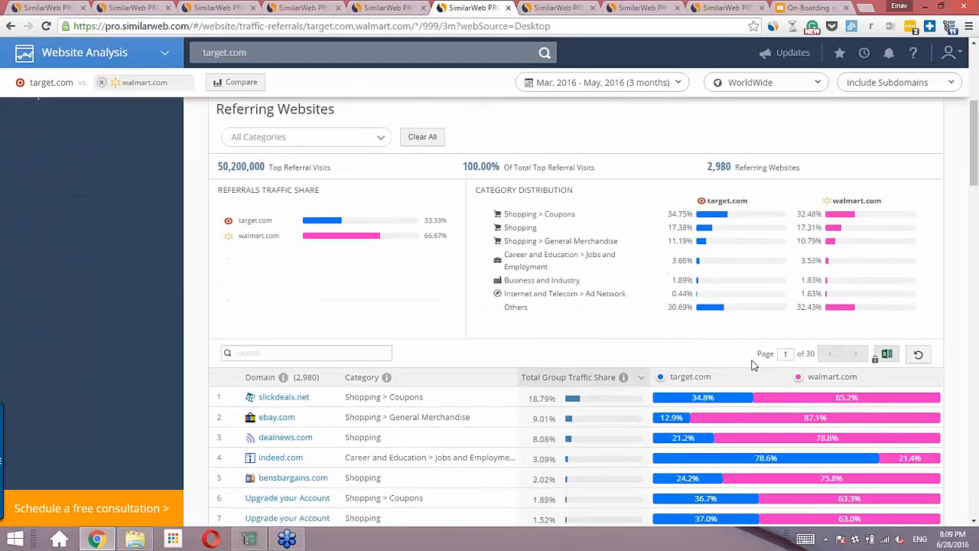
{"action": "scroll", "coordinate": [752, 365], "scroll_direction": "down", "scroll_amount": 2}
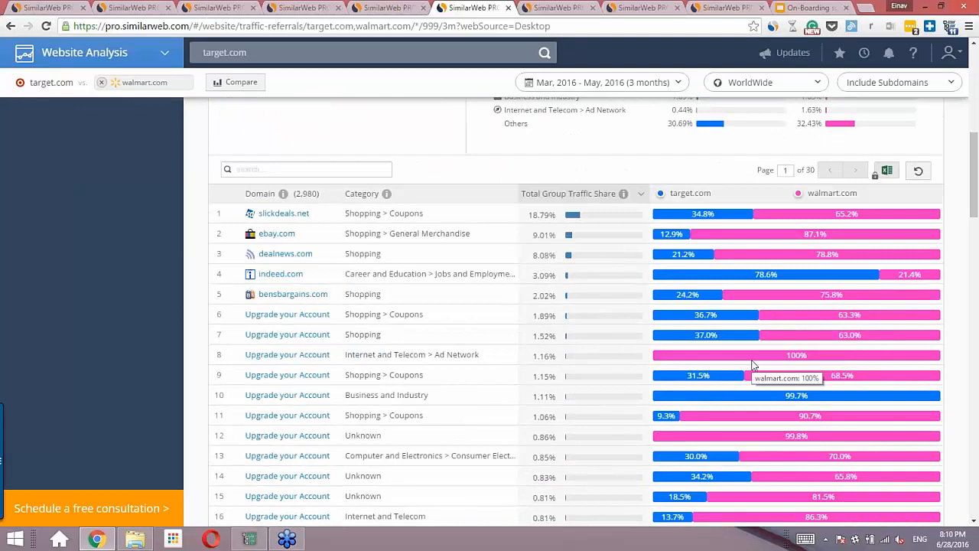
{"action": "scroll", "coordinate": [752, 365], "scroll_direction": "up", "scroll_amount": 3}
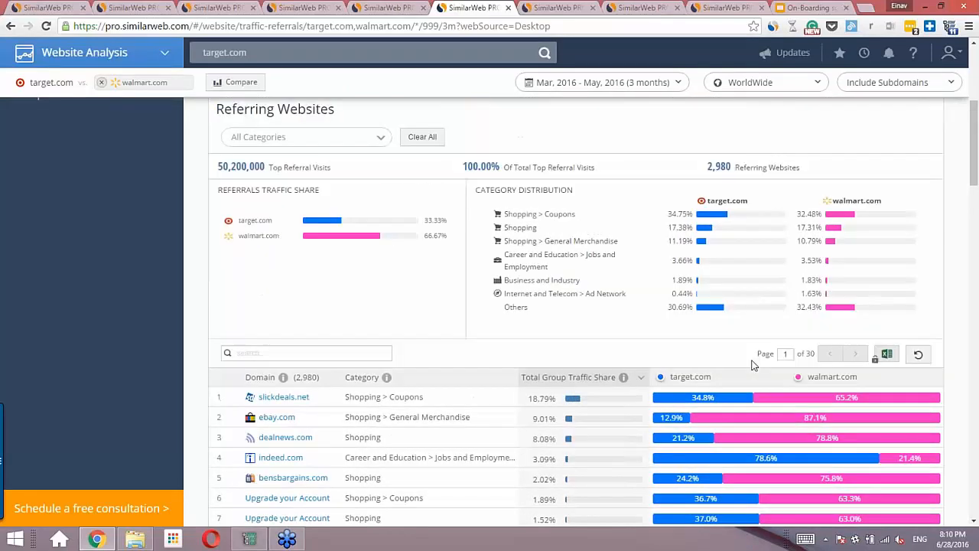
{"action": "scroll", "coordinate": [752, 365], "scroll_direction": "up", "scroll_amount": 1}
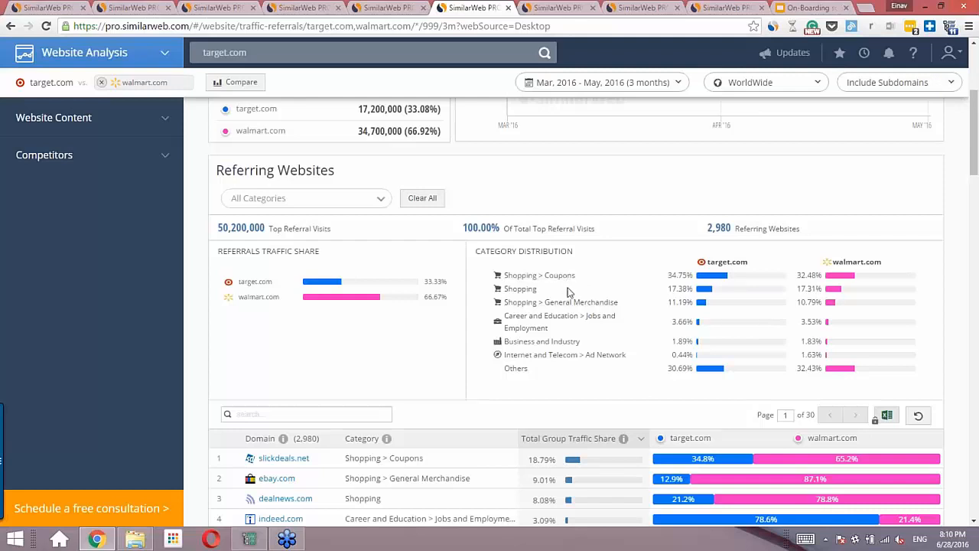
{"action": "scroll", "coordinate": [568, 292], "scroll_direction": "down", "scroll_amount": 4}
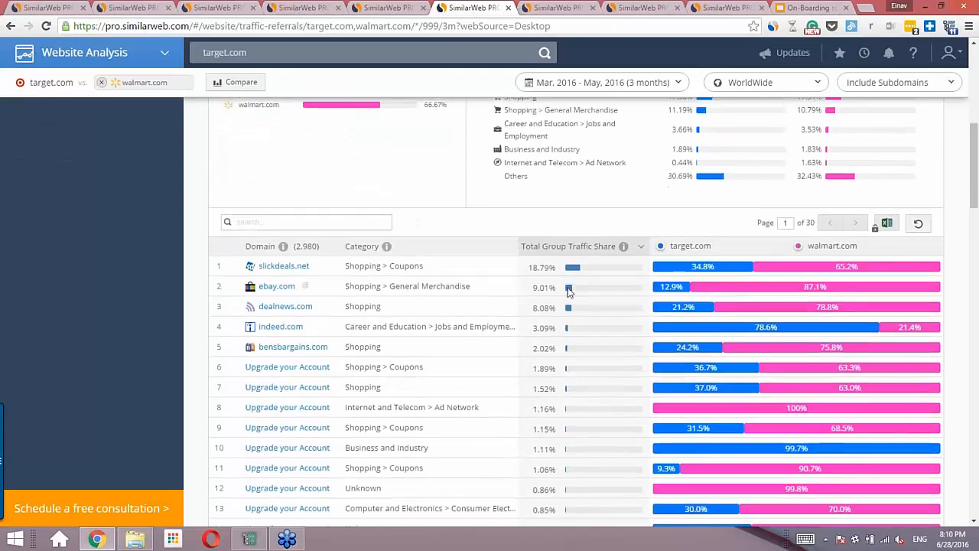
{"action": "scroll", "coordinate": [568, 291], "scroll_direction": "down", "scroll_amount": 1}
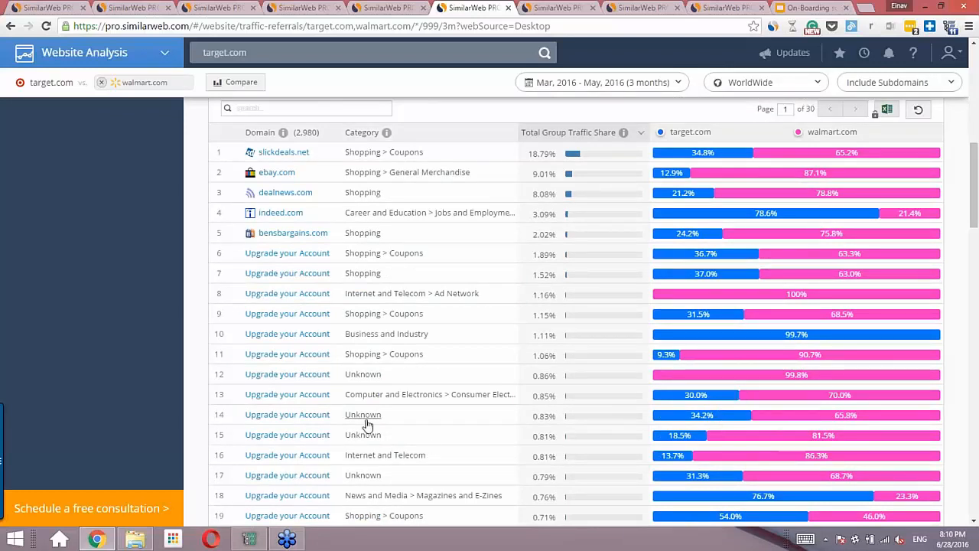
Compare how each referring domain's traffic splits between target.com and walmart.com, and check the table's Excel export.
{"action": "mouse_move", "coordinate": [275, 157]}
{"action": "scroll", "coordinate": [869, 265], "scroll_direction": "down", "scroll_amount": 3}
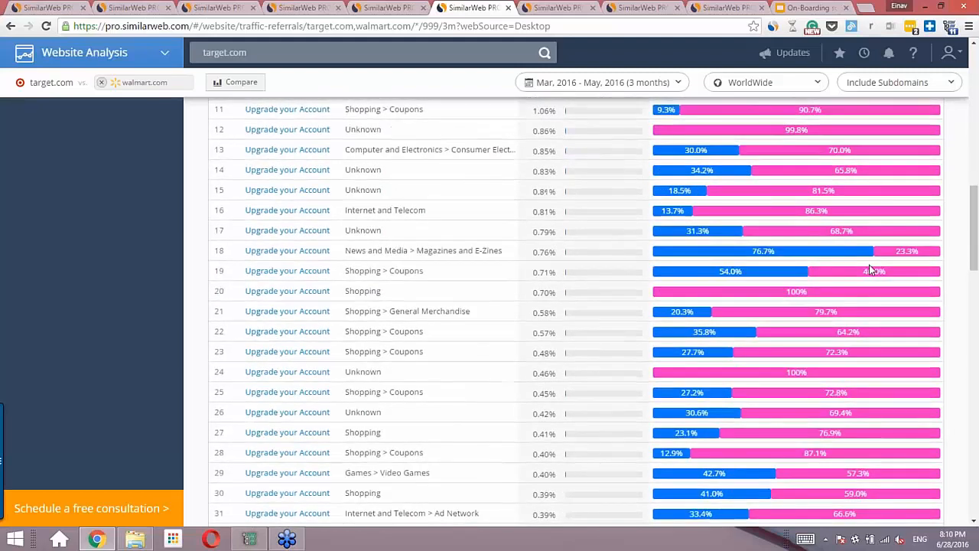
{"action": "scroll", "coordinate": [869, 267], "scroll_direction": "down", "scroll_amount": 3}
{"action": "scroll", "coordinate": [870, 269], "scroll_direction": "down", "scroll_amount": 1}
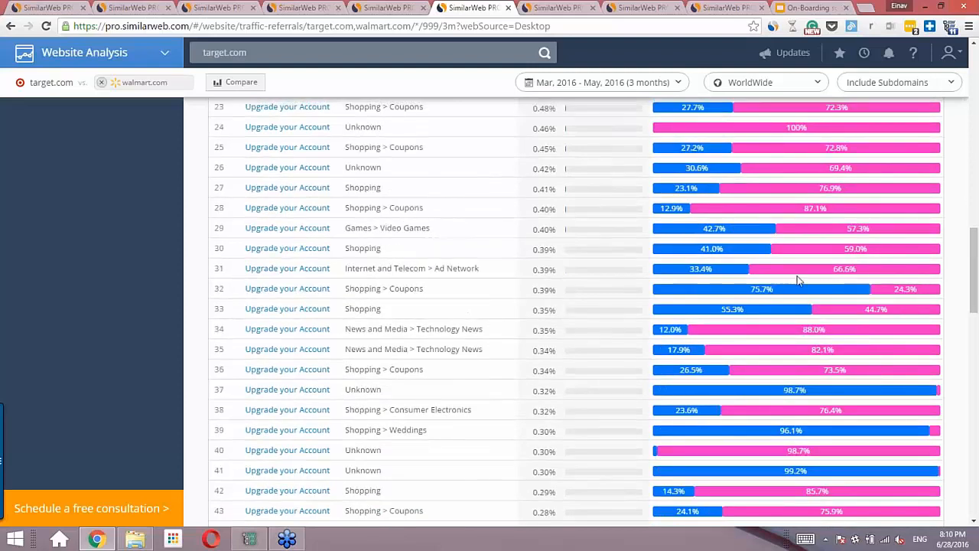
{"action": "scroll", "coordinate": [869, 262], "scroll_direction": "up", "scroll_amount": 8}
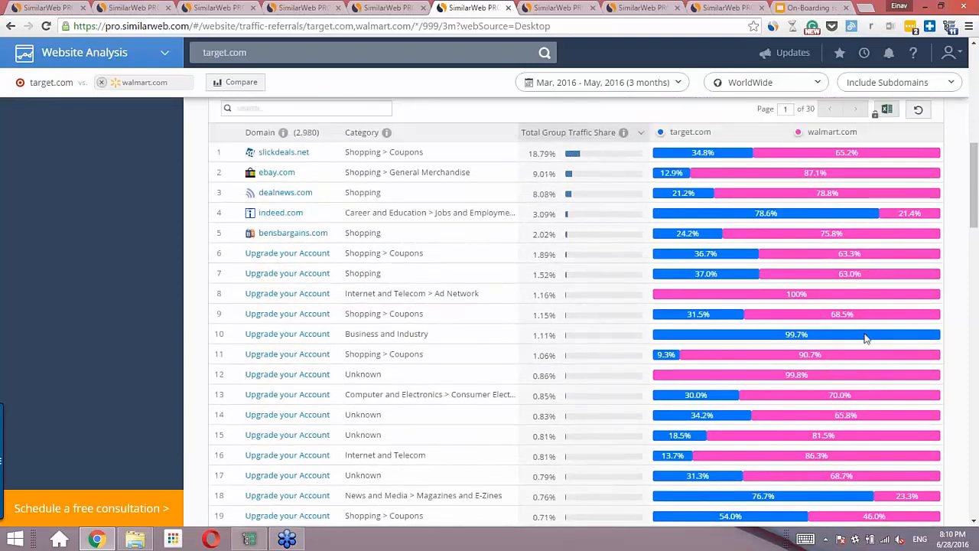
{"action": "mouse_move", "coordinate": [864, 338]}
{"action": "scroll", "coordinate": [488, 378], "scroll_direction": "up", "scroll_amount": 1}
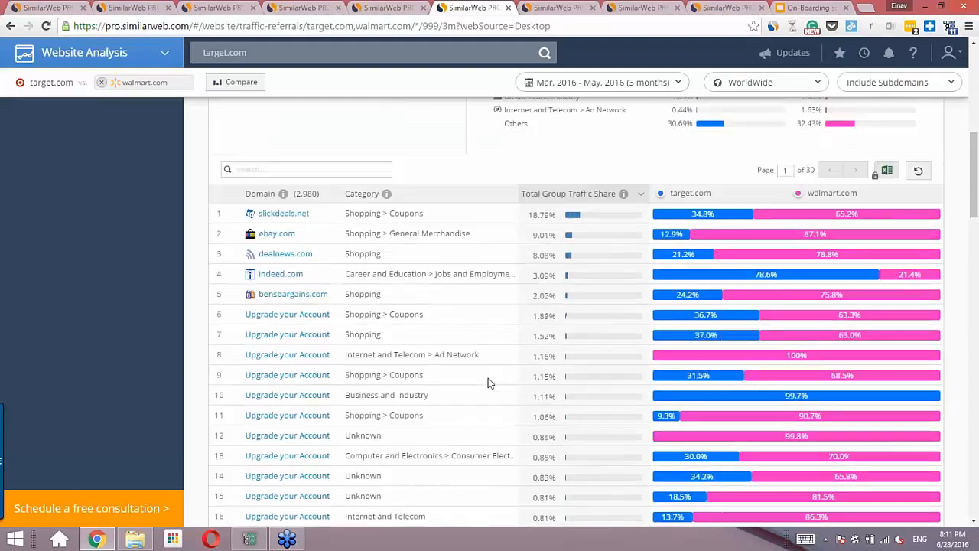
{"action": "left_click", "coordinate": [885, 173]}
Open the Search traffic report for the target.com and walmart.com comparison.
{"action": "scroll", "coordinate": [774, 216], "scroll_direction": "up", "scroll_amount": 2}
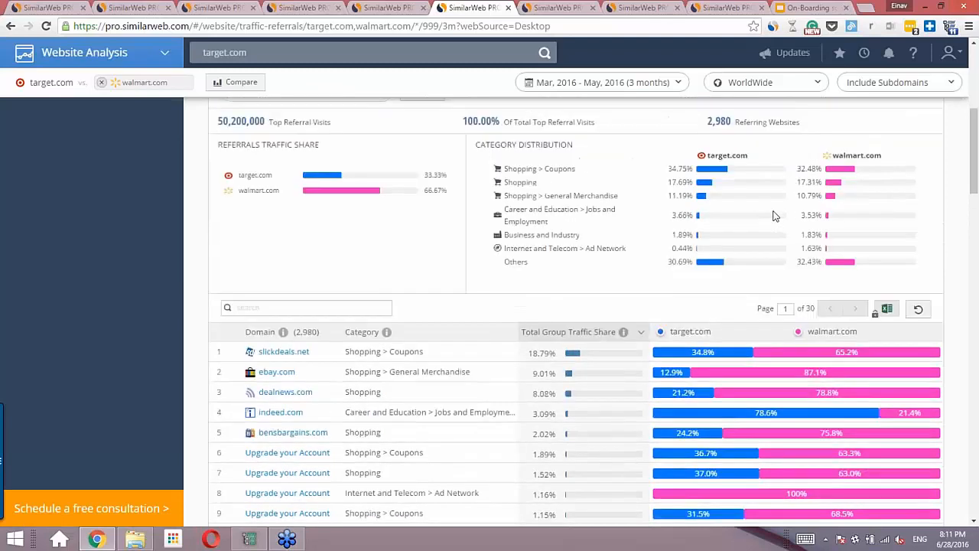
{"action": "scroll", "coordinate": [774, 216], "scroll_direction": "up", "scroll_amount": 4}
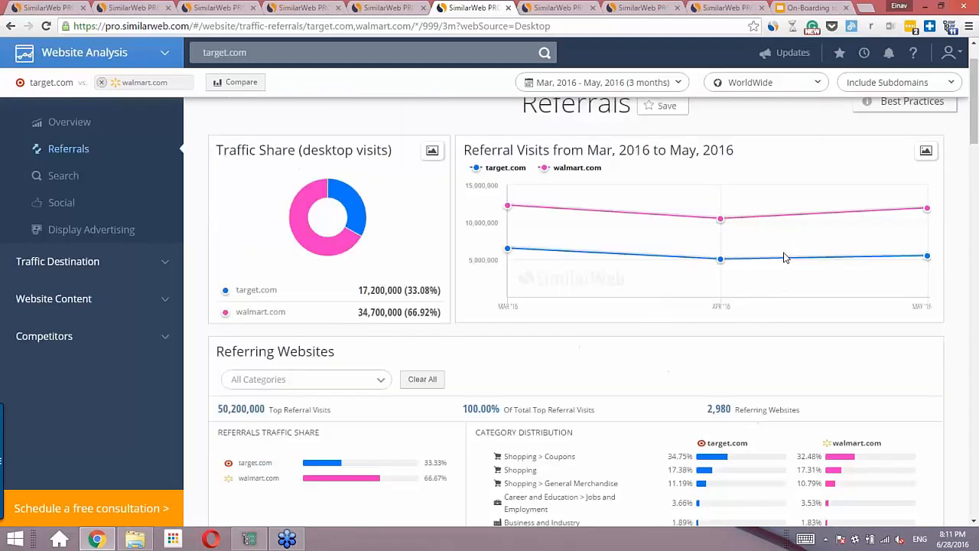
{"action": "scroll", "coordinate": [784, 258], "scroll_direction": "up", "scroll_amount": 1}
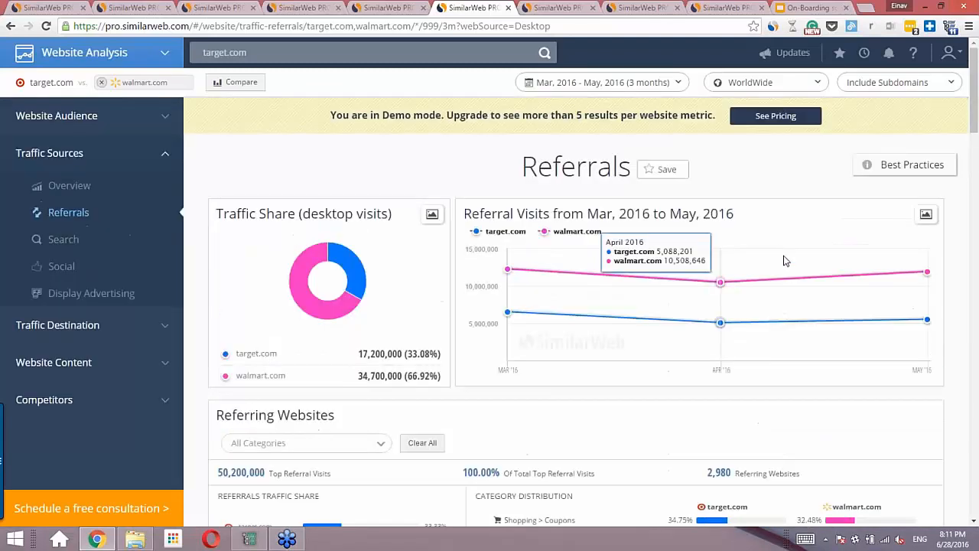
{"action": "left_click", "coordinate": [71, 243]}
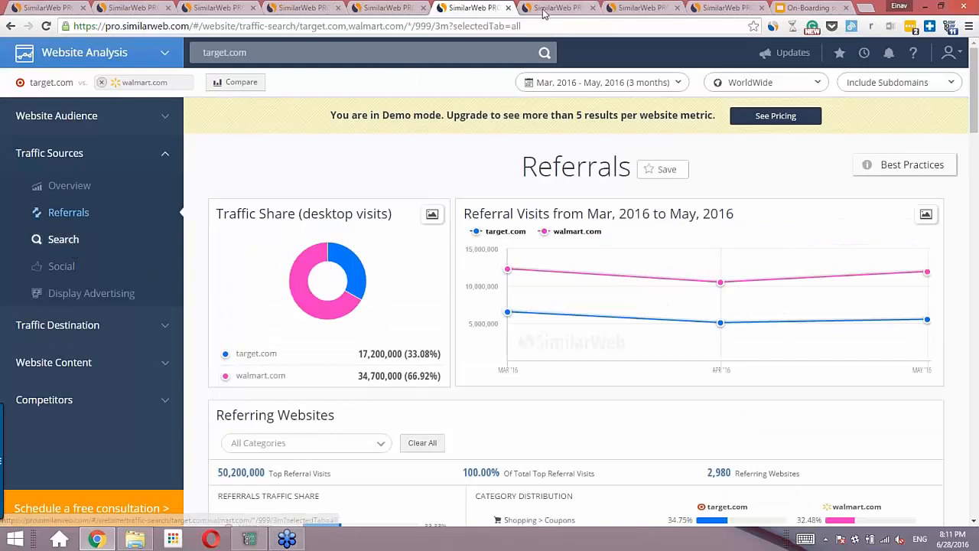
{"action": "left_click", "coordinate": [543, 10]}
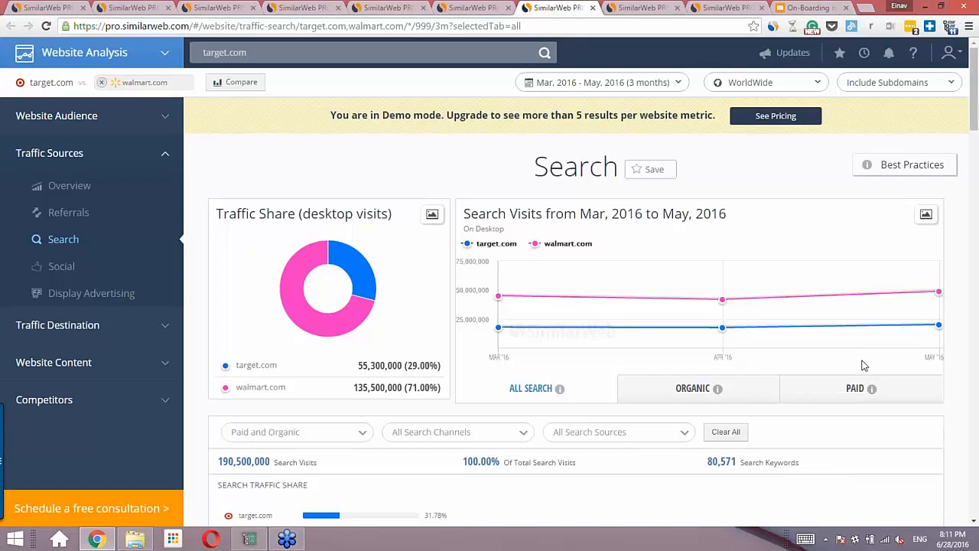
Examine both sites' search visits, search traffic share and the top search terms table.
{"action": "scroll", "coordinate": [863, 367], "scroll_direction": "down", "scroll_amount": 1}
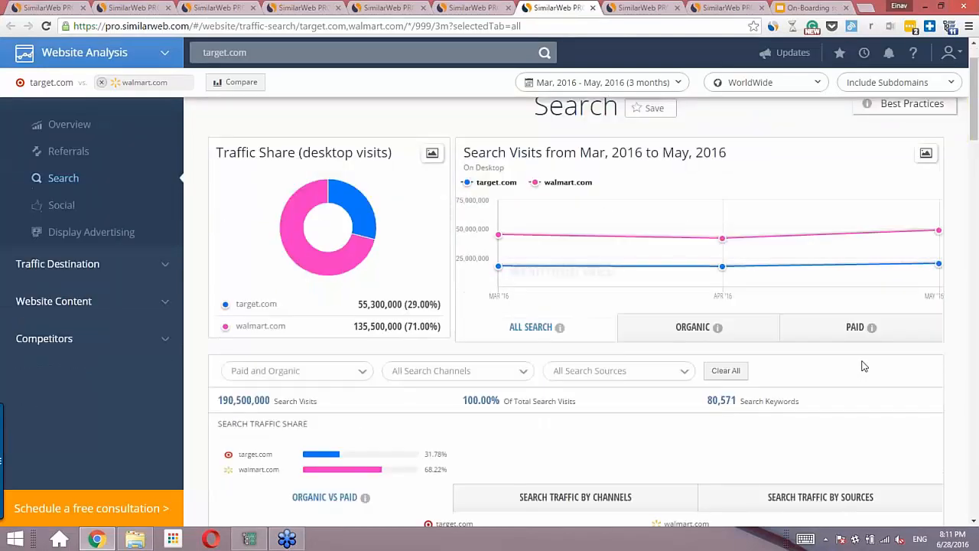
{"action": "scroll", "coordinate": [862, 366], "scroll_direction": "down", "scroll_amount": 1}
{"action": "scroll", "coordinate": [863, 366], "scroll_direction": "down", "scroll_amount": 1}
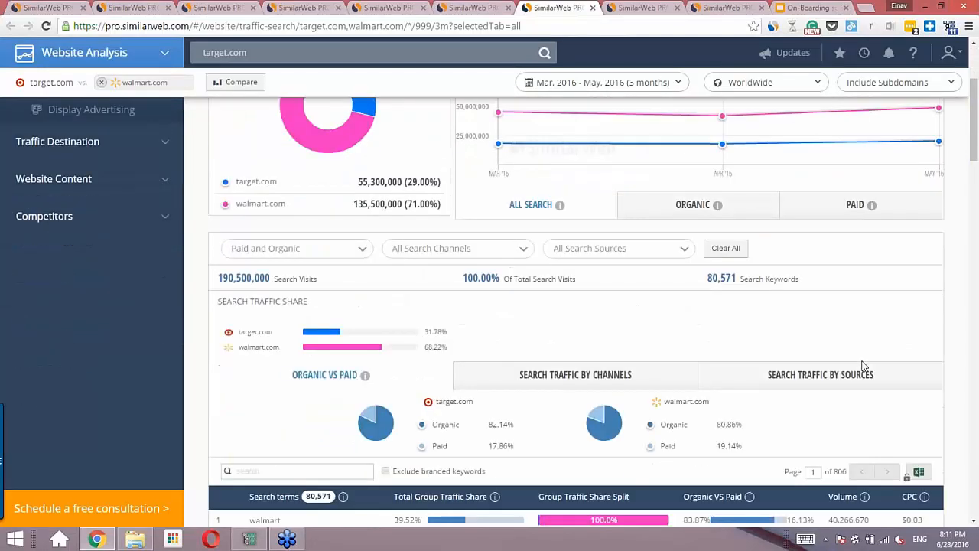
{"action": "scroll", "coordinate": [863, 367], "scroll_direction": "down", "scroll_amount": 1}
{"action": "scroll", "coordinate": [862, 366], "scroll_direction": "down", "scroll_amount": 1}
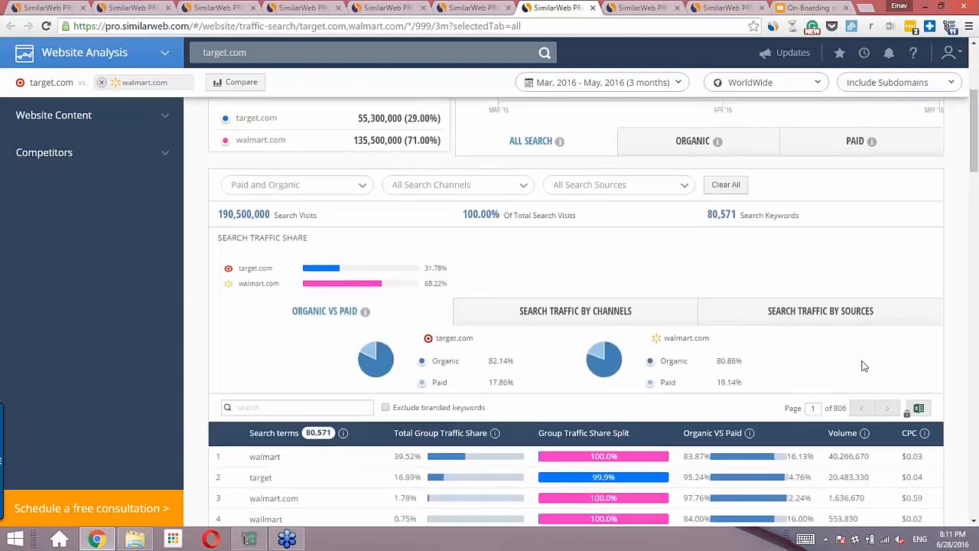
{"action": "scroll", "coordinate": [863, 366], "scroll_direction": "down", "scroll_amount": 1}
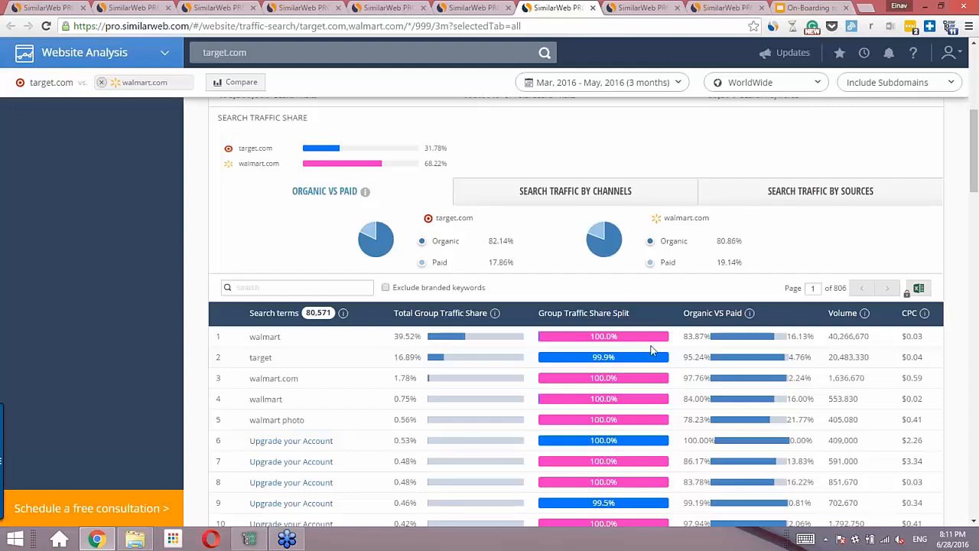
Compare the organic versus paid search charts of target.com and walmart.com.
{"action": "mouse_move", "coordinate": [356, 251]}
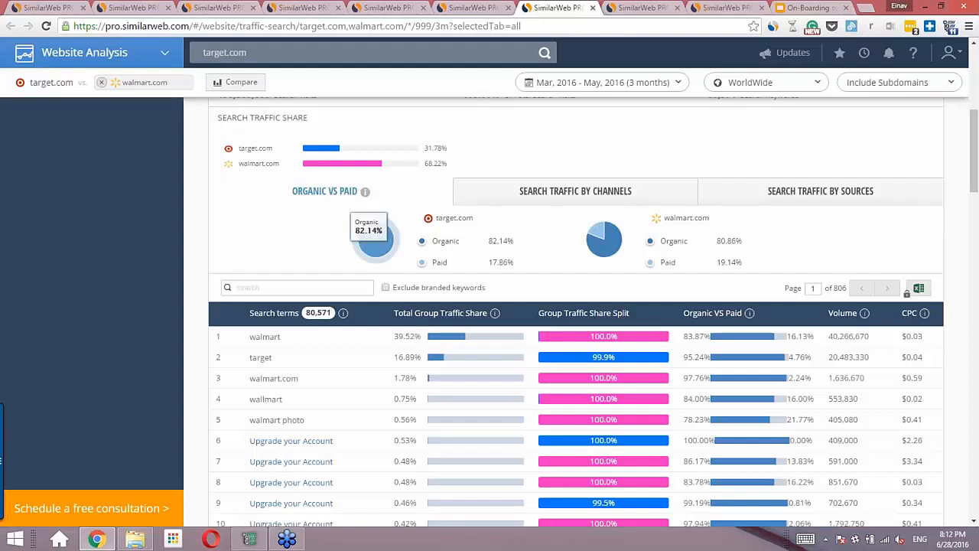
{"action": "mouse_move", "coordinate": [610, 258]}
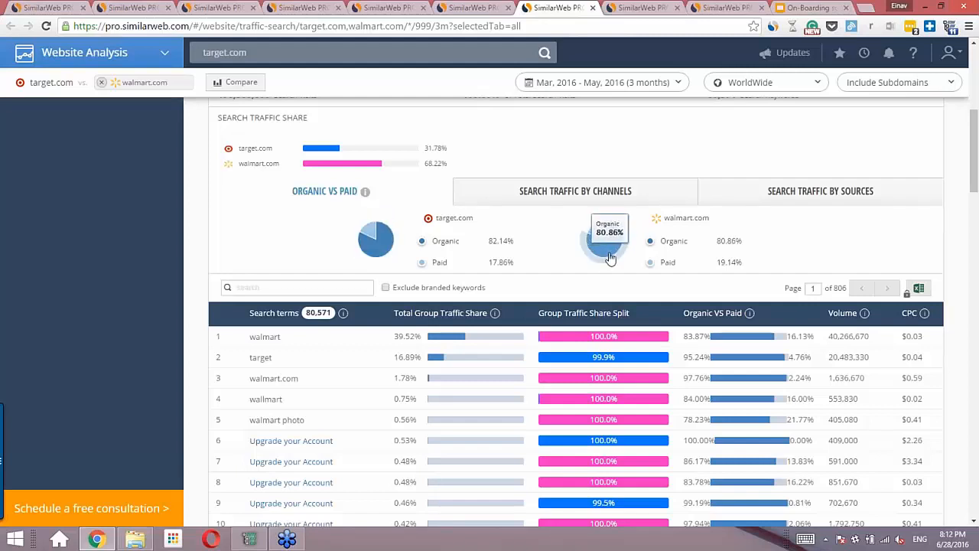
{"action": "mouse_move", "coordinate": [388, 258]}
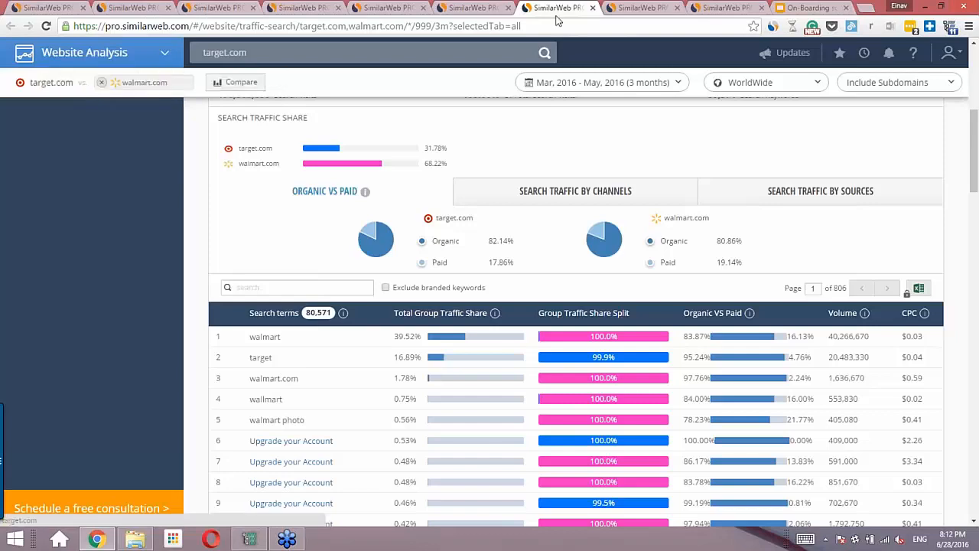
Switch to the Search report for walmart.com alone and bring up its search terms table.
{"action": "left_click", "coordinate": [631, 8]}
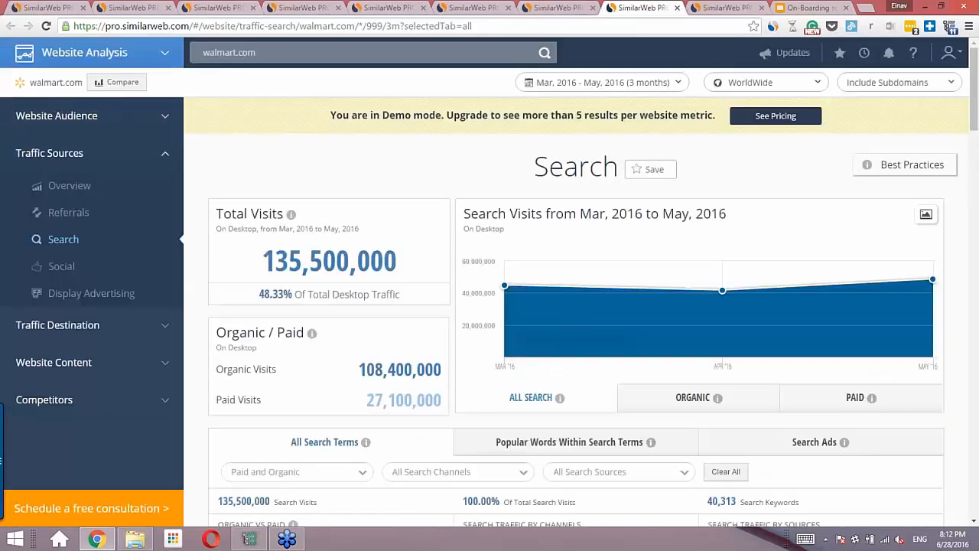
{"action": "mouse_move", "coordinate": [54, 90]}
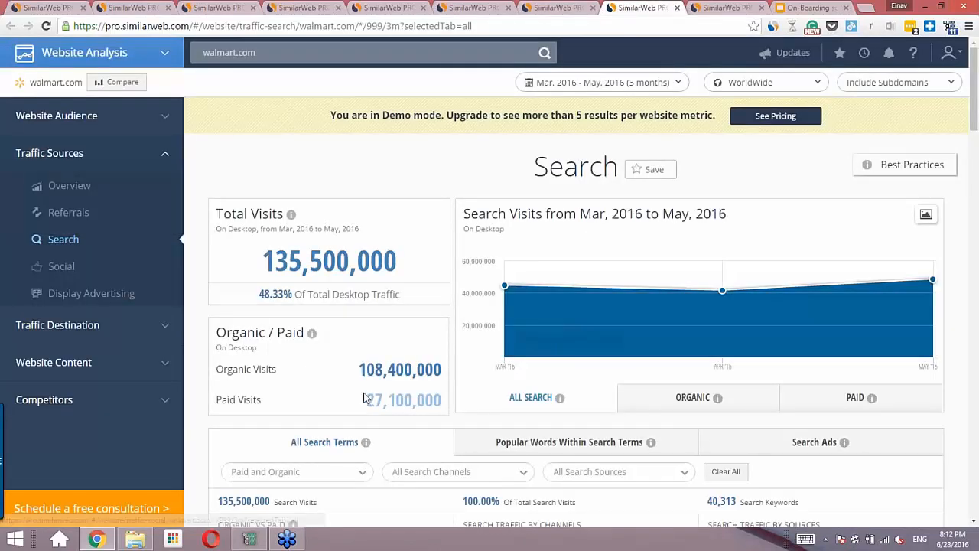
{"action": "scroll", "coordinate": [574, 306], "scroll_direction": "down", "scroll_amount": 3}
{"action": "scroll", "coordinate": [573, 306], "scroll_direction": "down", "scroll_amount": 4}
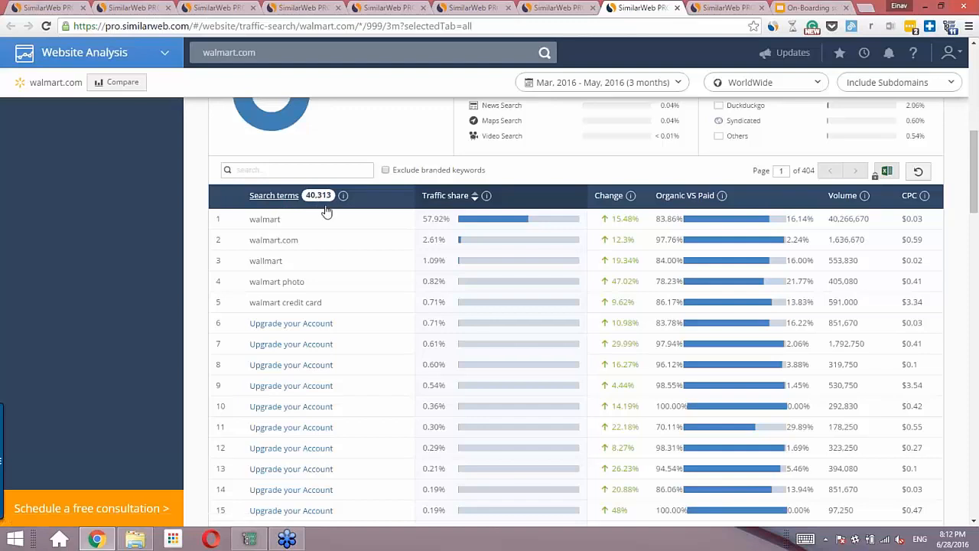
Review walmart.com's search terms and check the explanations of the search terms and volume columns.
{"action": "scroll", "coordinate": [321, 238], "scroll_direction": "down", "scroll_amount": 1}
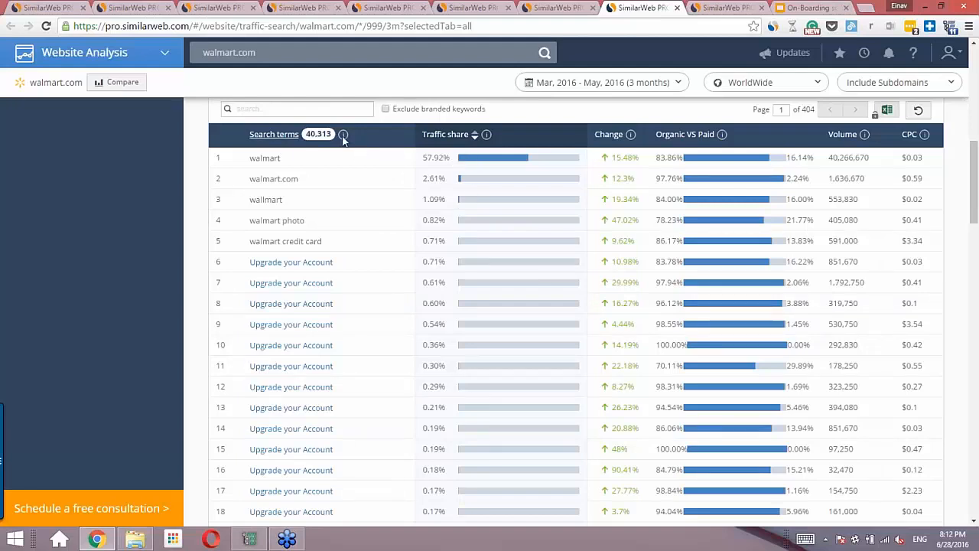
{"action": "mouse_move", "coordinate": [343, 137]}
{"action": "mouse_move", "coordinate": [865, 136]}
Check which date ranges are available for the walmart.com Search report, keeping the three-month period.
{"action": "scroll", "coordinate": [353, 260], "scroll_direction": "up", "scroll_amount": 5}
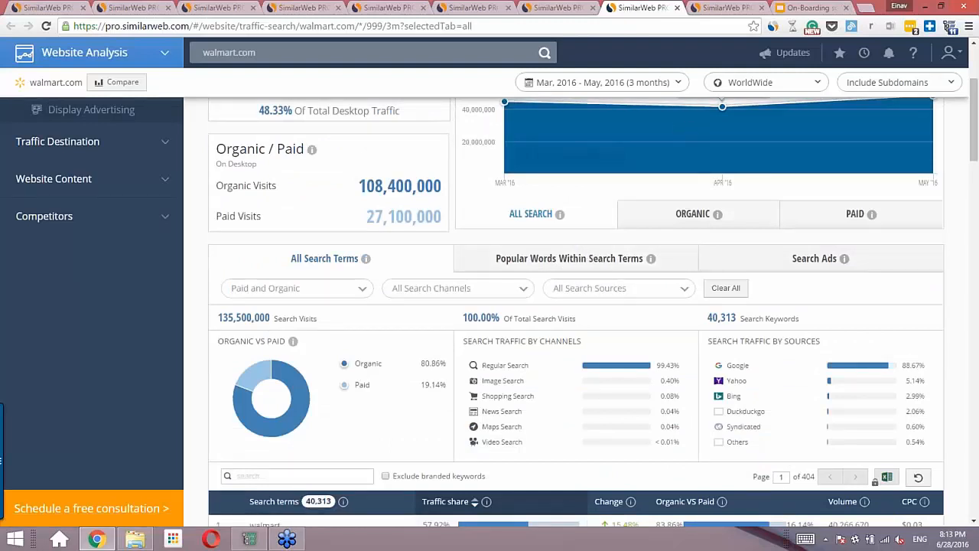
{"action": "left_click", "coordinate": [602, 82]}
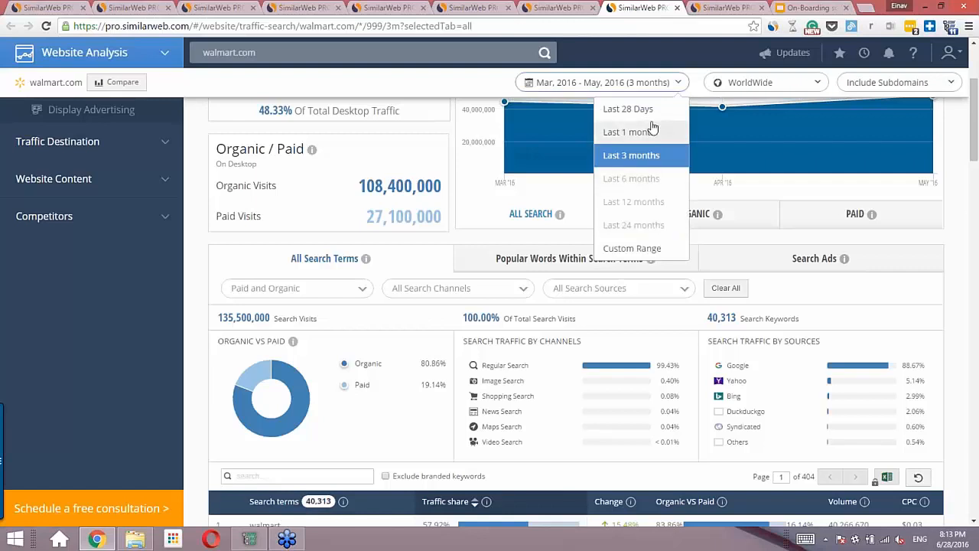
{"action": "left_click", "coordinate": [673, 85]}
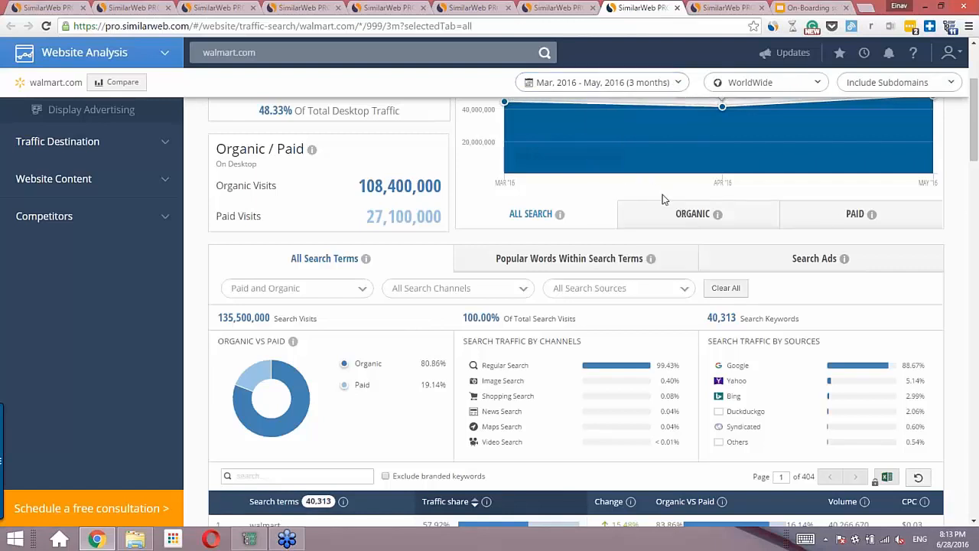
Save the walmart.com Search report as a favorite.
{"action": "scroll", "coordinate": [663, 199], "scroll_direction": "up", "scroll_amount": 3}
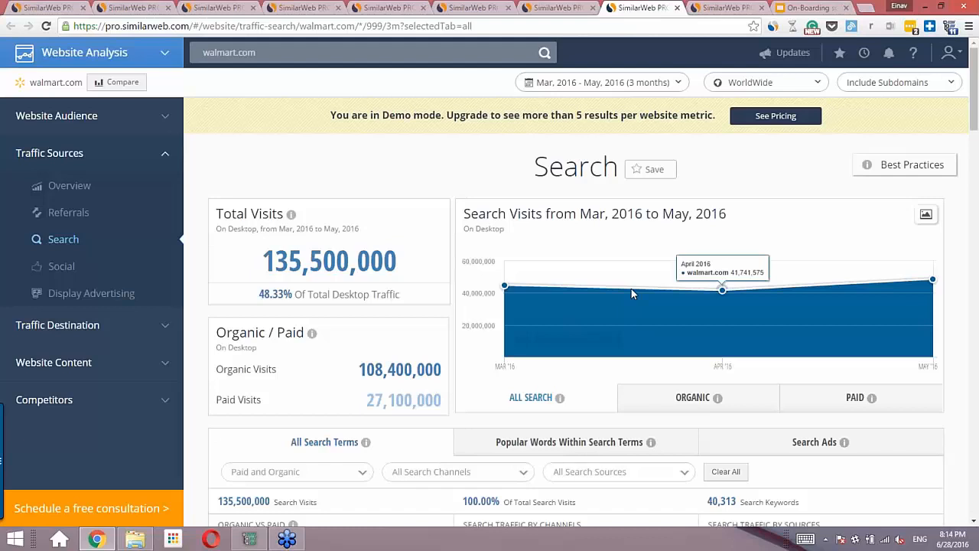
{"action": "left_click", "coordinate": [640, 176]}
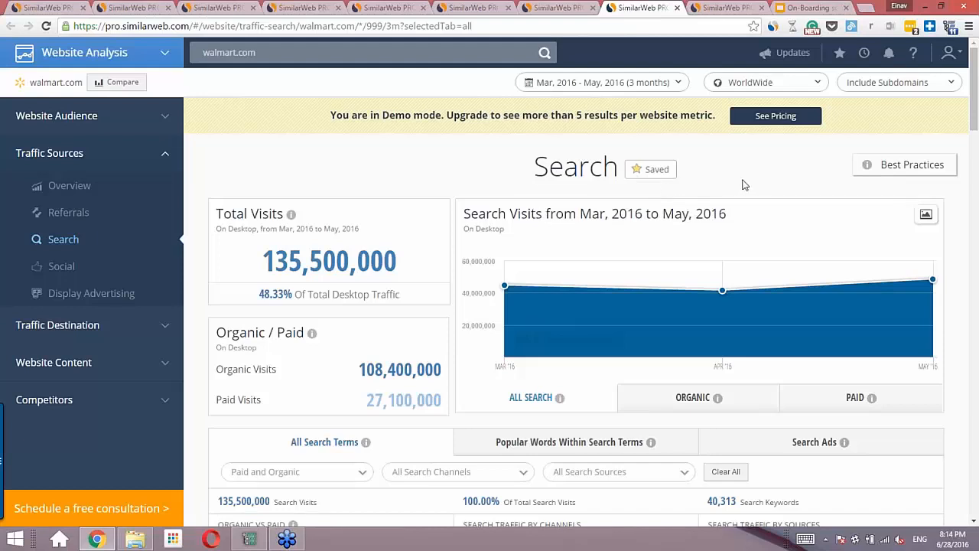
Check the list of saved analyses and switch to the empty custom dashboard New Dashboard (1).
{"action": "left_click", "coordinate": [839, 56]}
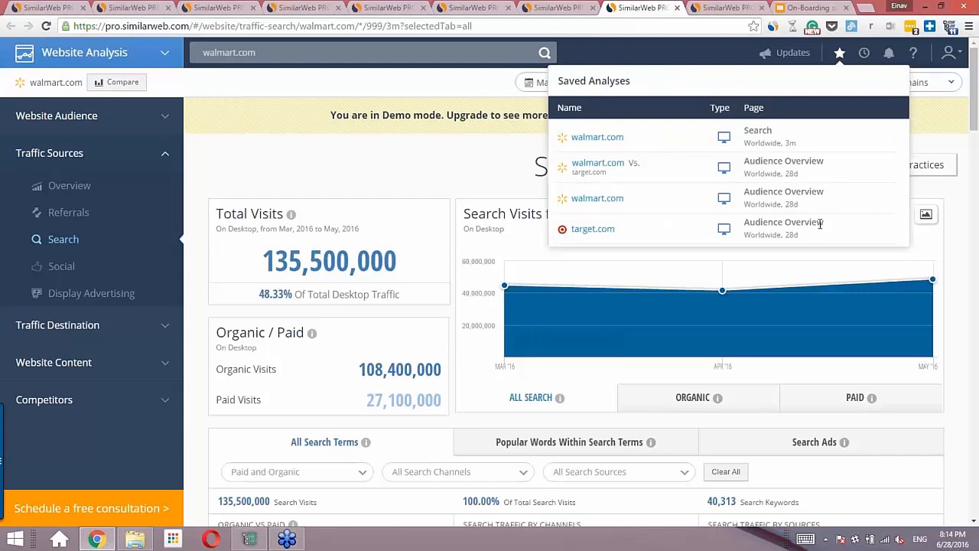
{"action": "left_click", "coordinate": [727, 8]}
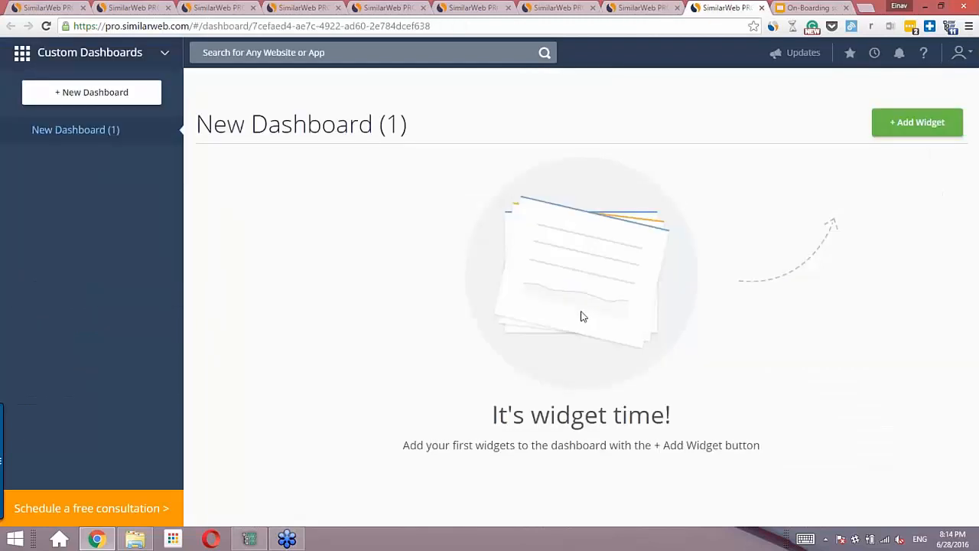
{"action": "left_click", "coordinate": [169, 58]}
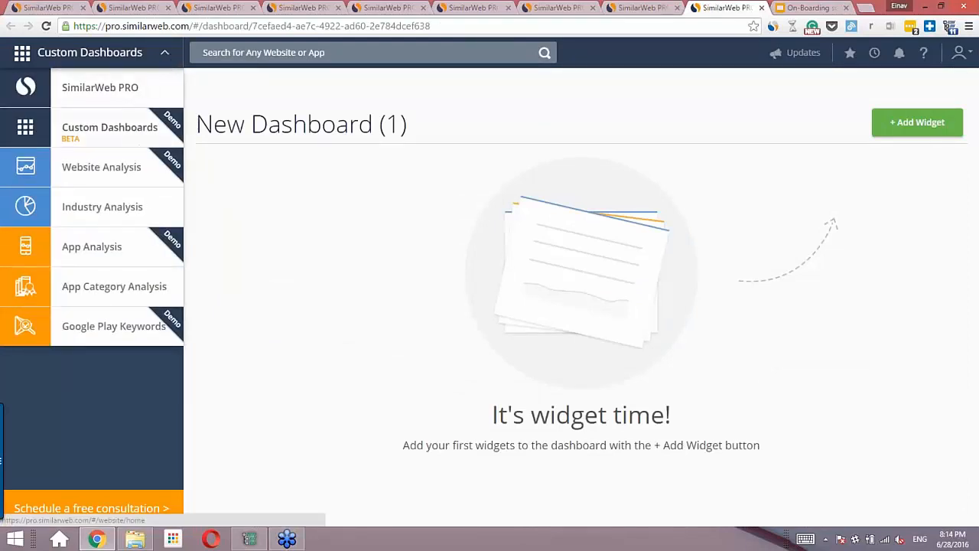
Add a graph widget to the dashboard showing target.com's worldwide Total Visits for Mar. 2016 - May, 2016, covering total traffic.
{"action": "left_click", "coordinate": [894, 134]}
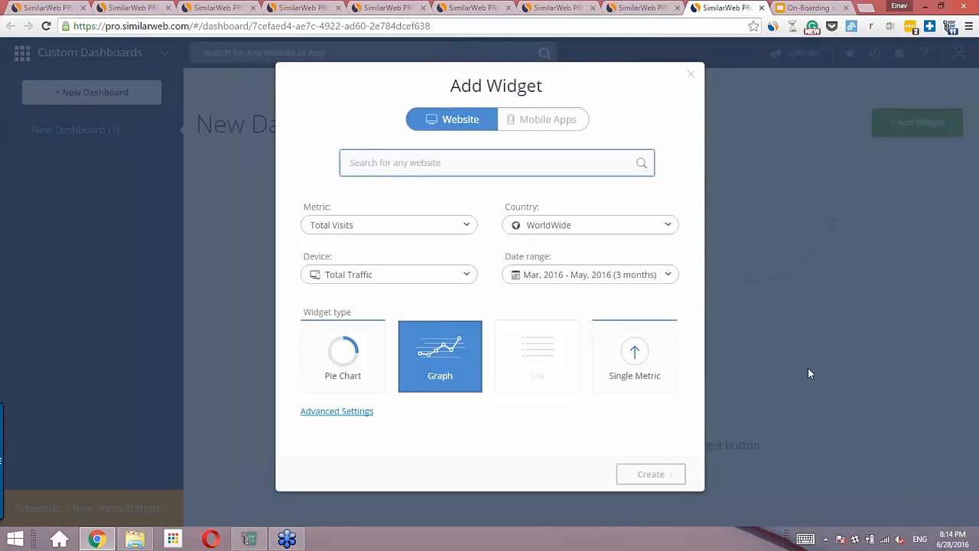
{"action": "type", "text": "targ"}
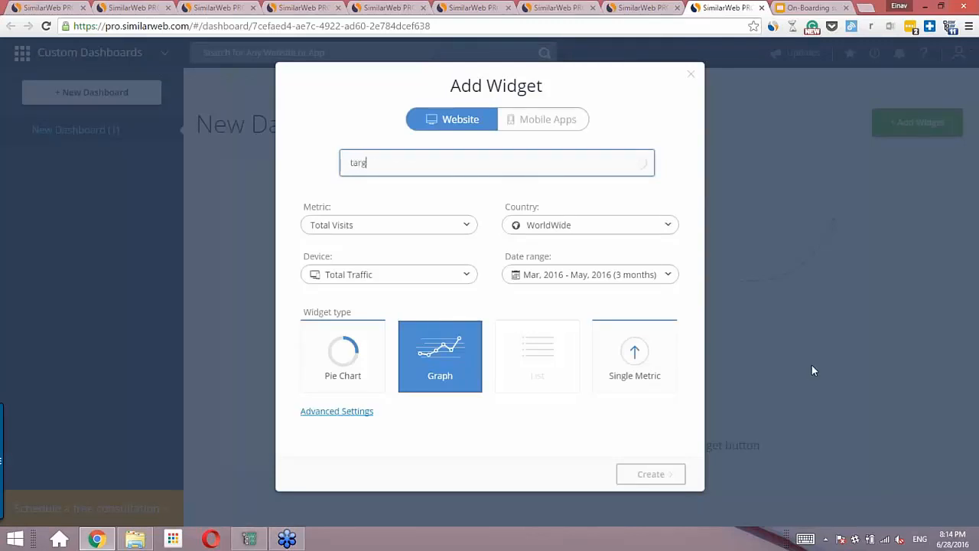
{"action": "type", "text": "et.com"}
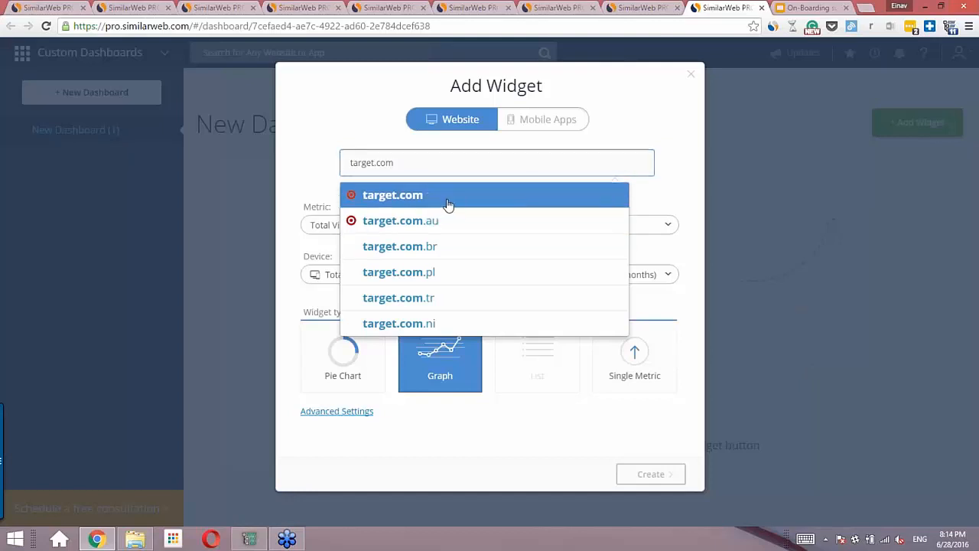
{"action": "left_click", "coordinate": [448, 200]}
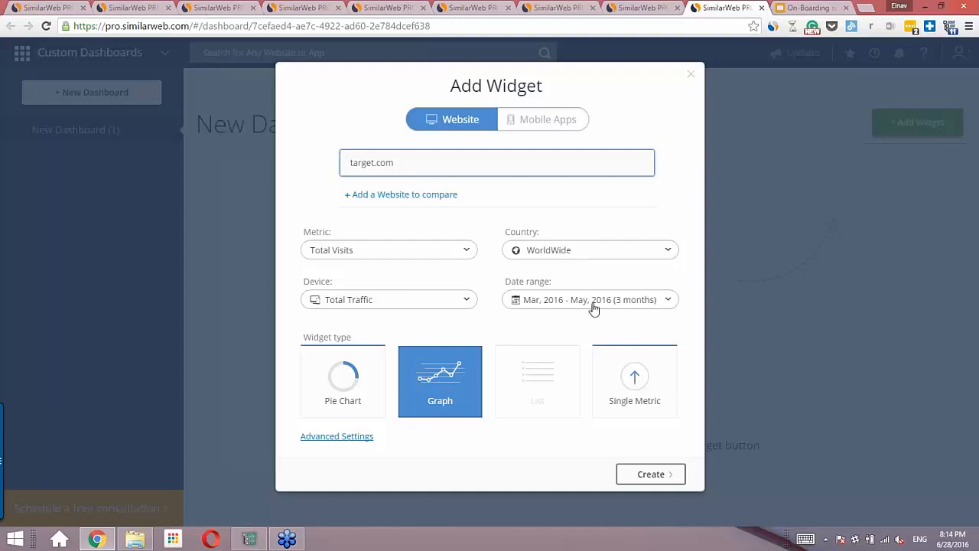
{"action": "left_click", "coordinate": [642, 477]}
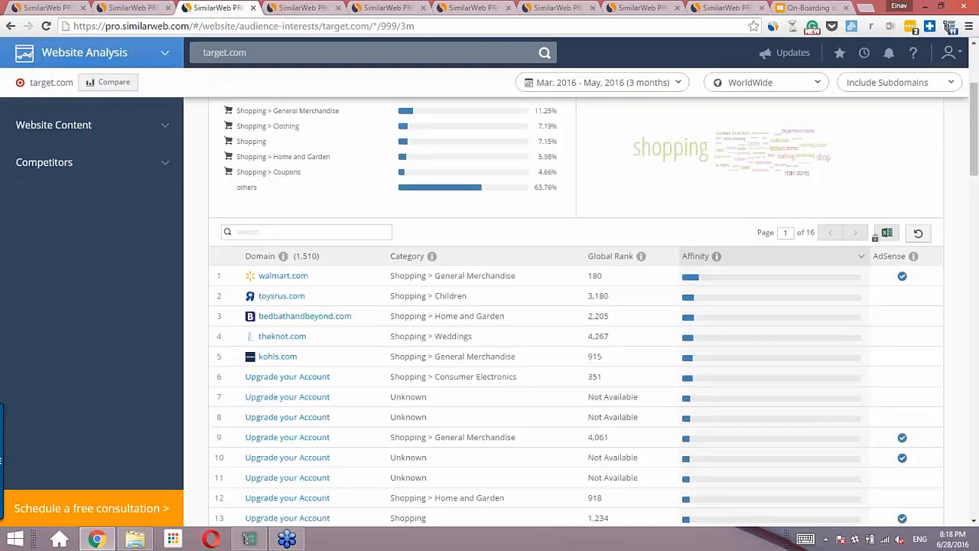
Switch to the On-Boarding summary part presentation in Google Slides and present it from the Insights in Just 15 Minutes slide.
{"action": "left_click", "coordinate": [803, 8]}
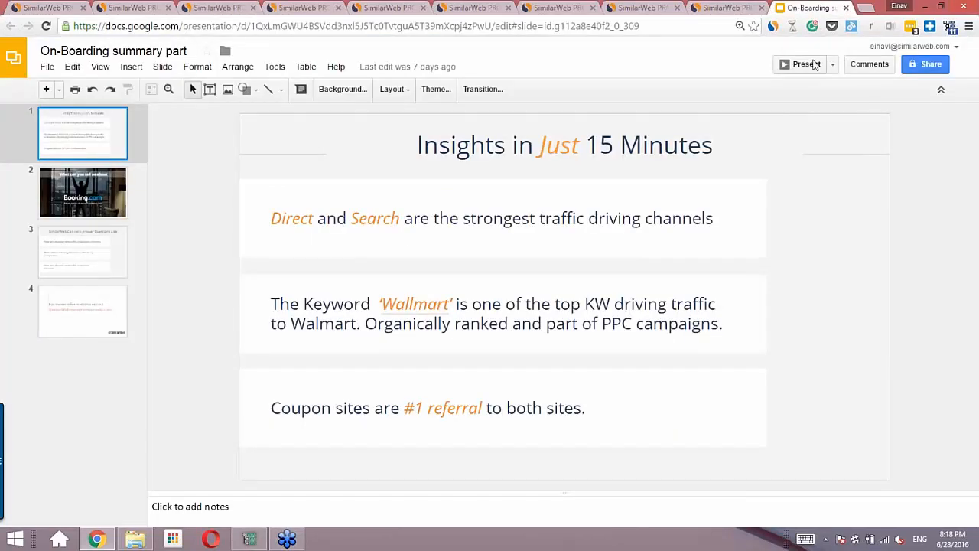
{"action": "left_click", "coordinate": [812, 64]}
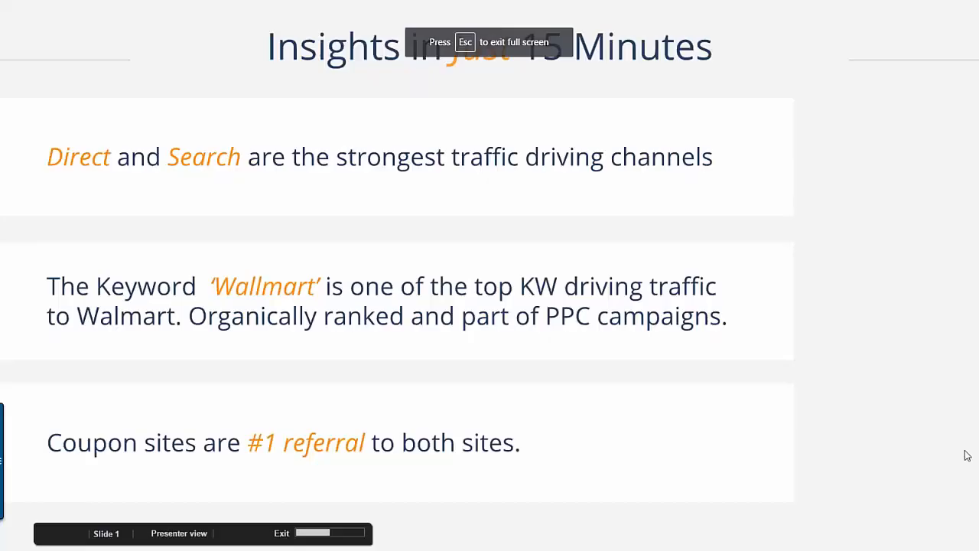